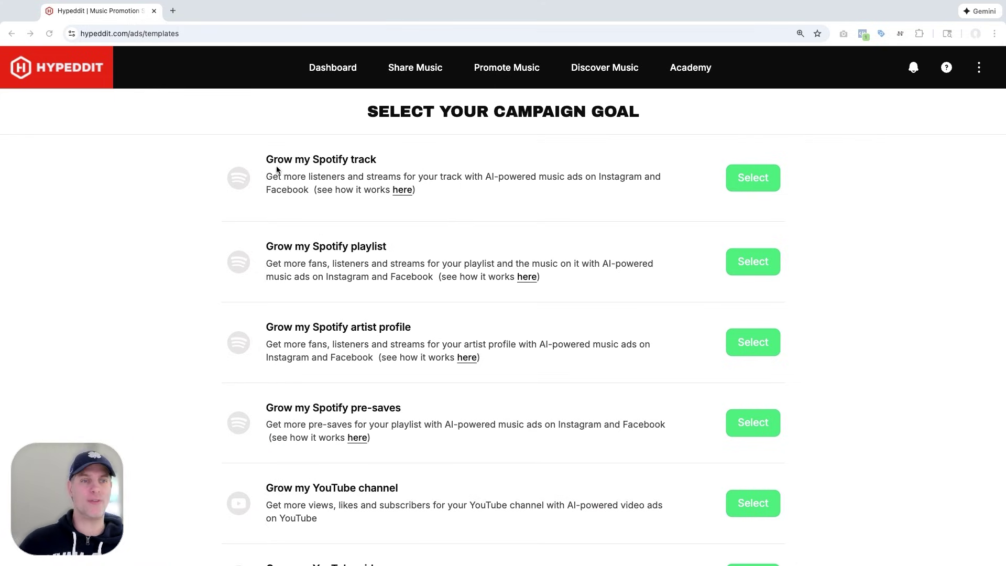
Step: Choose 'Grow my Spotify track' and expand the Ad Videos section of the campaign form
click(761, 181)
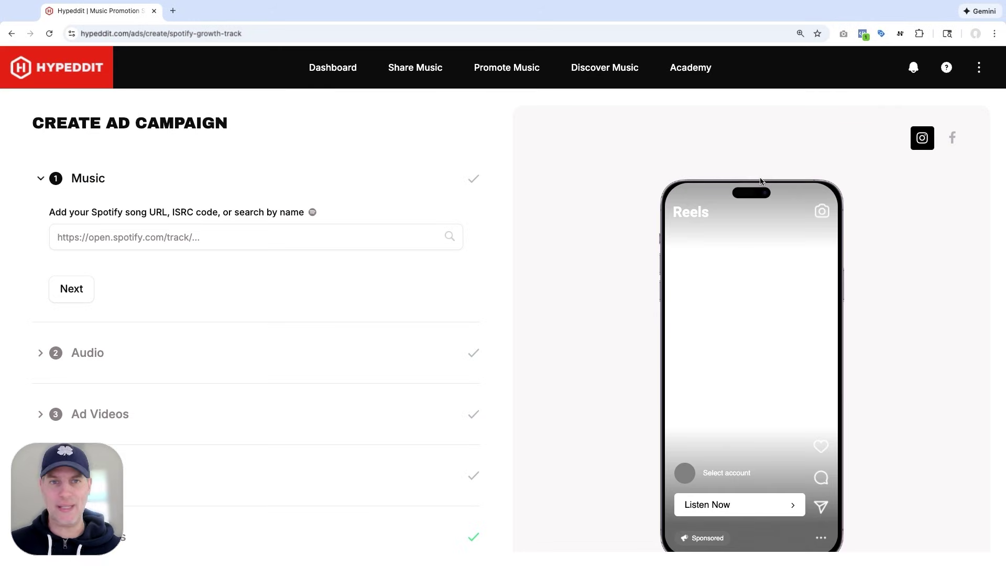
scroll(423, 213, down, 2)
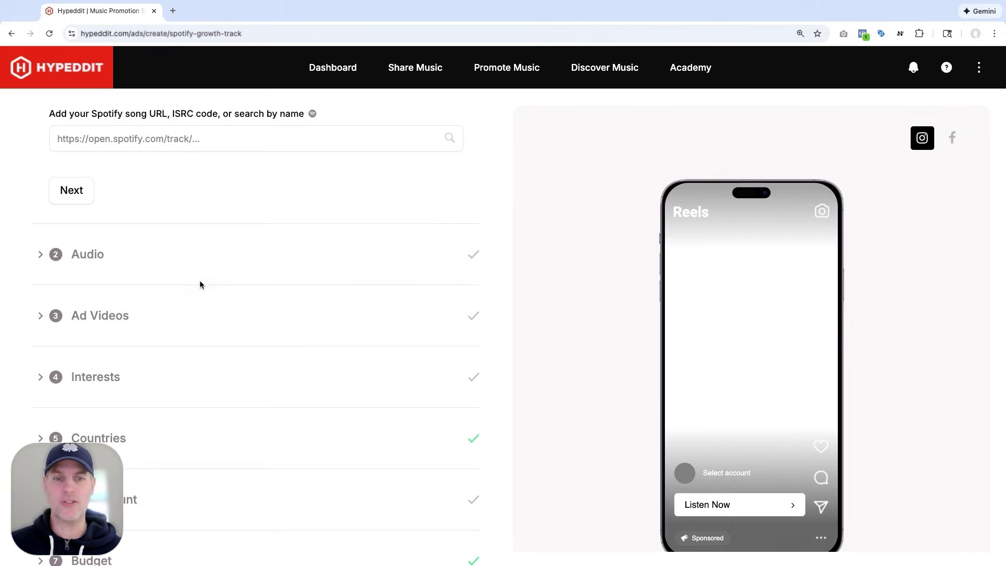
click(126, 321)
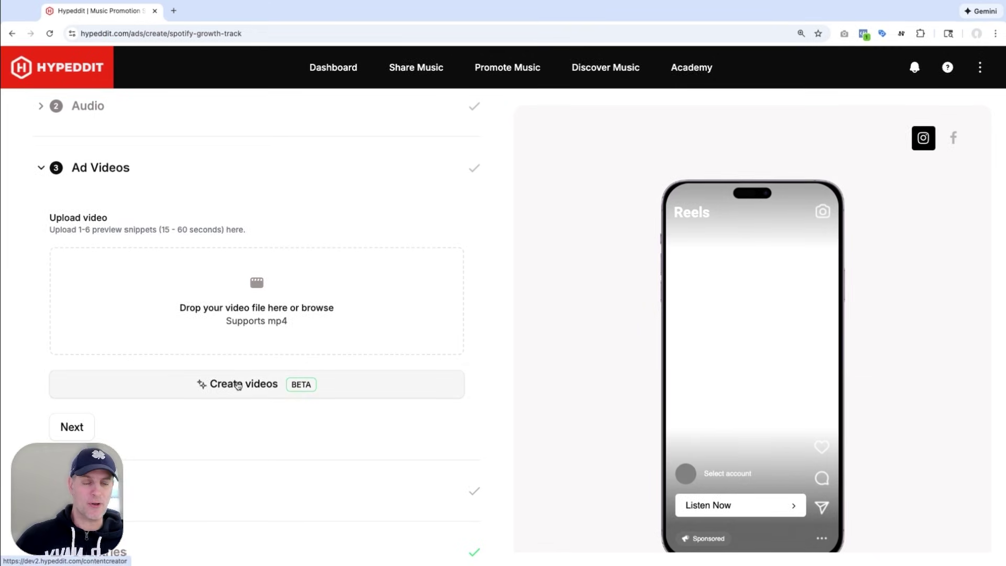
Step: Open the video creator in full-song snippet mode and upload the song file
click(240, 385)
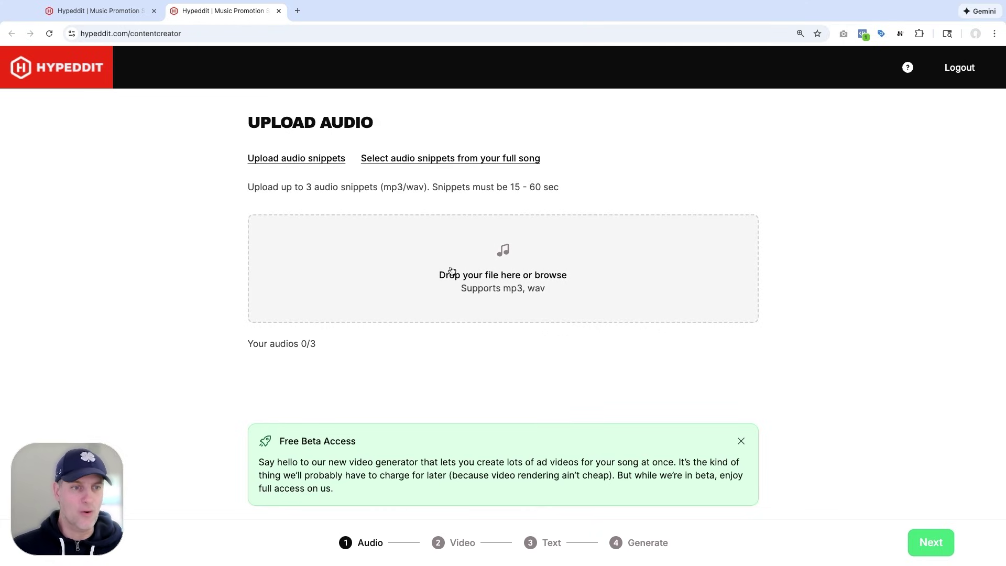
click(422, 159)
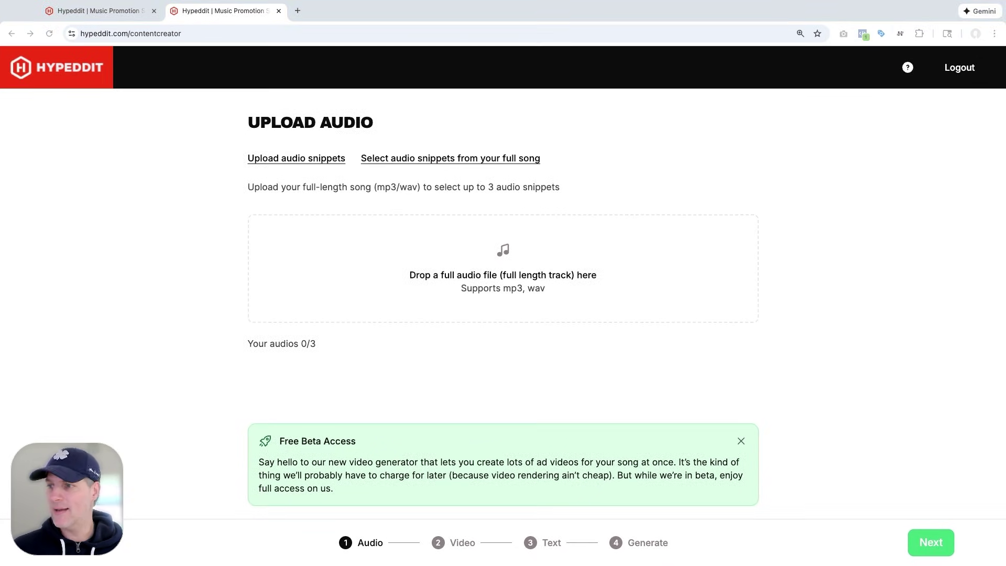
drag(322, 267, 327, 259)
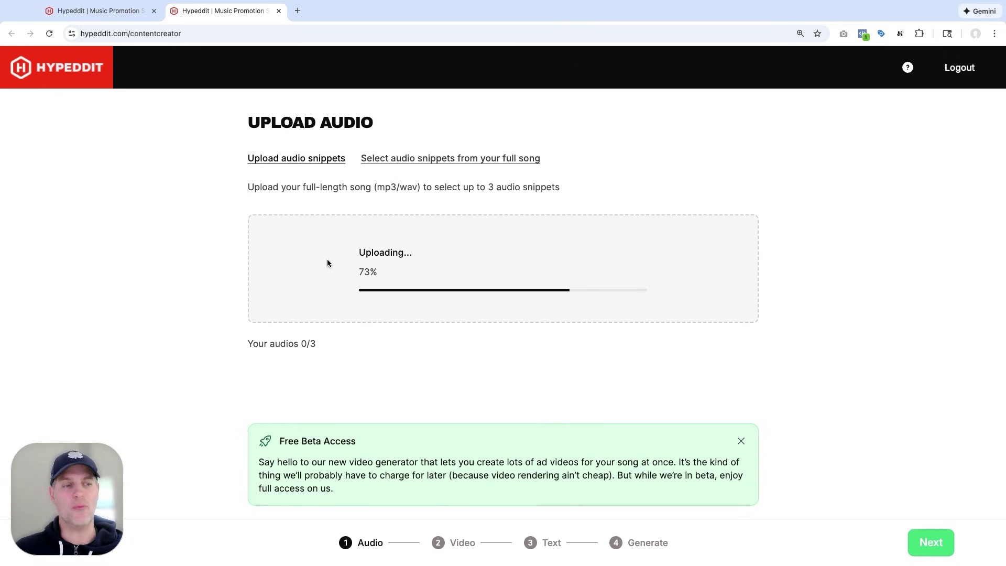
Step: Cut three 15-second snippets from the song and continue to the background videos
mouse_move(336, 258)
mouse_down()
mouse_move(353, 253)
mouse_move(316, 254)
mouse_up()
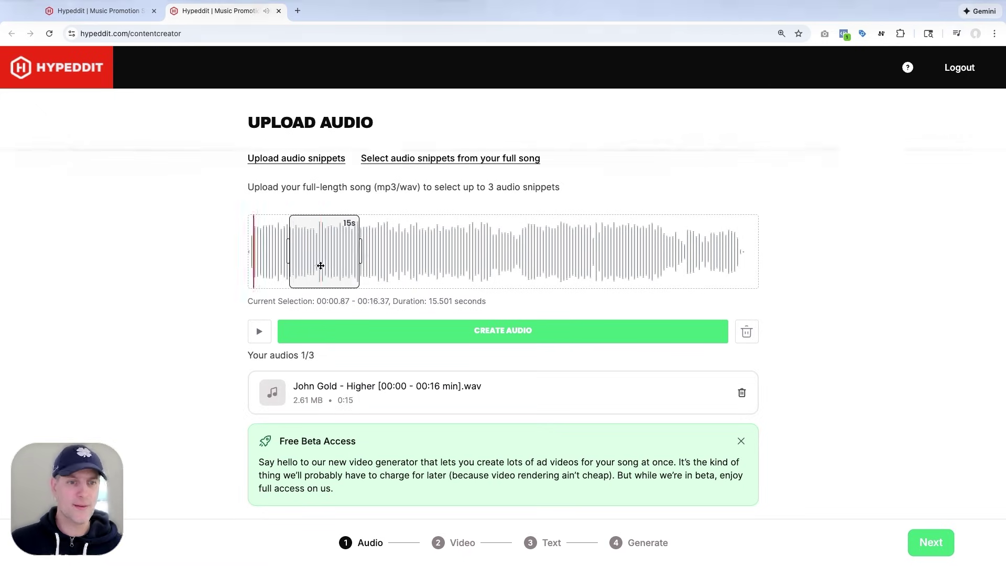
drag(320, 266, 551, 251)
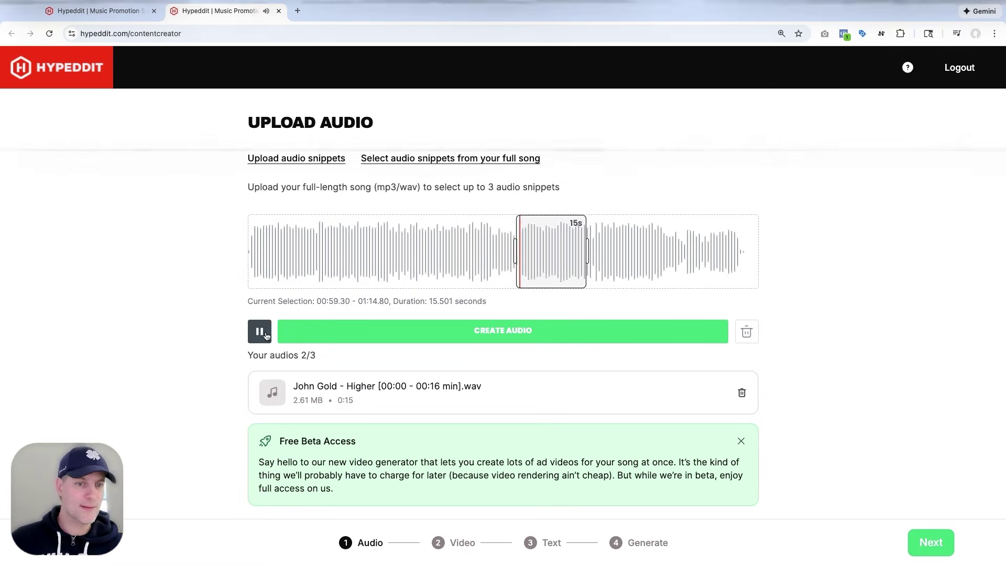
scroll(777, 418, down, 1)
scroll(777, 418, up, 1)
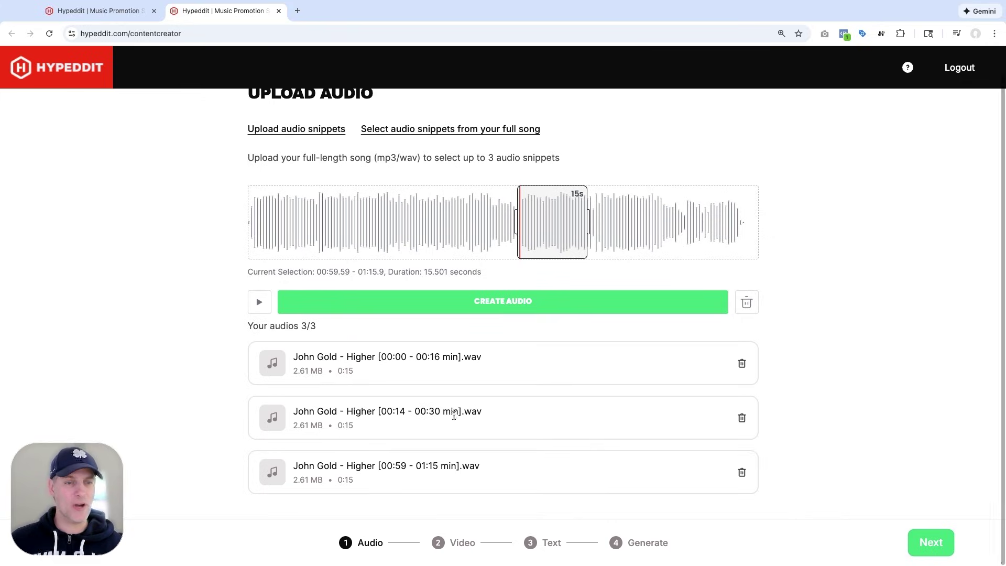
click(918, 547)
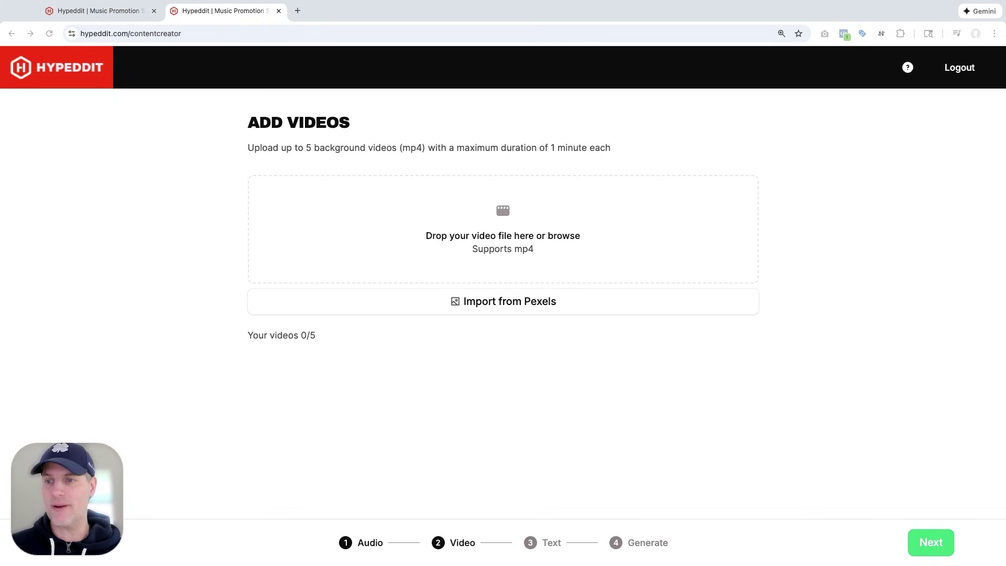
Step: Upload a city-street runner clip as the first background video and preview it
drag(1005, 314, 452, 230)
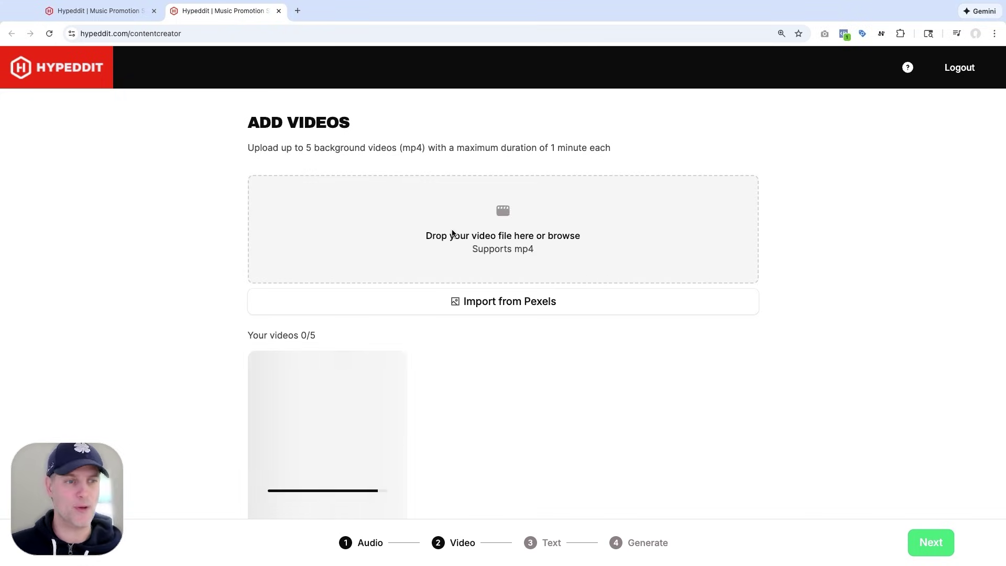
scroll(322, 414, down, 2)
click(327, 431)
scroll(472, 372, down, 3)
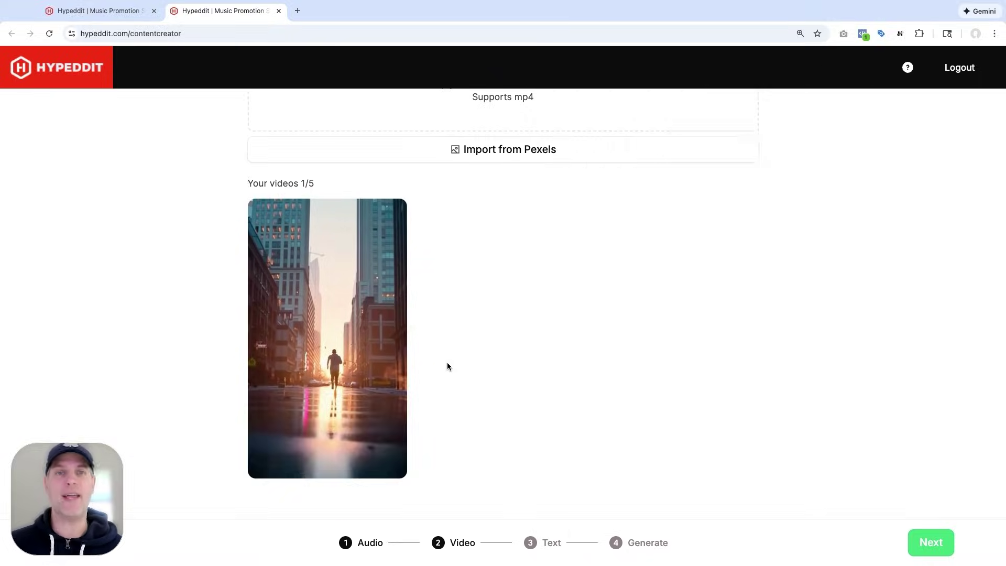
scroll(472, 325, up, 3)
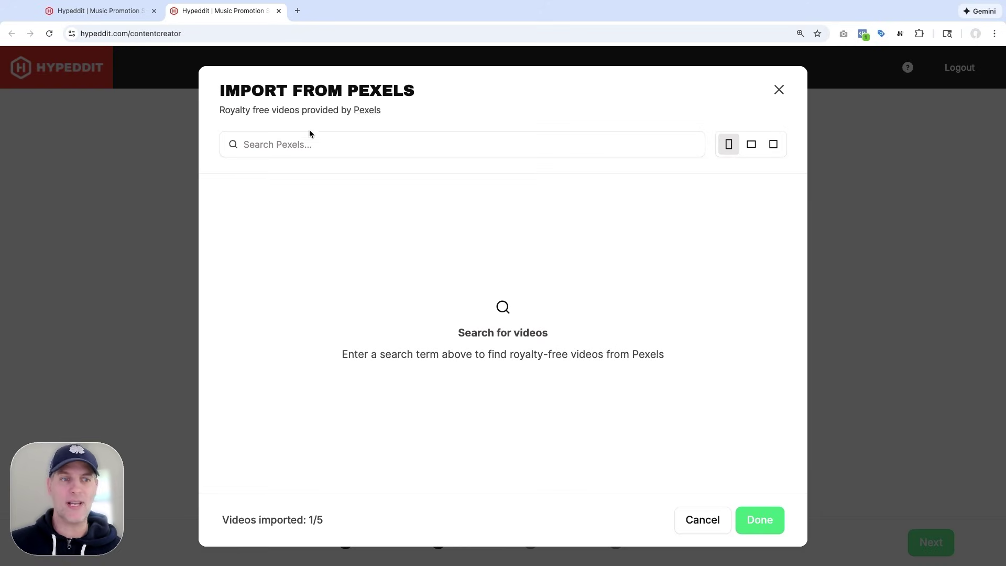
Step: Import Pexels clips for 'female dancer' and a black-and-white graffiti 'bmx' video
click(319, 144)
text(female d)
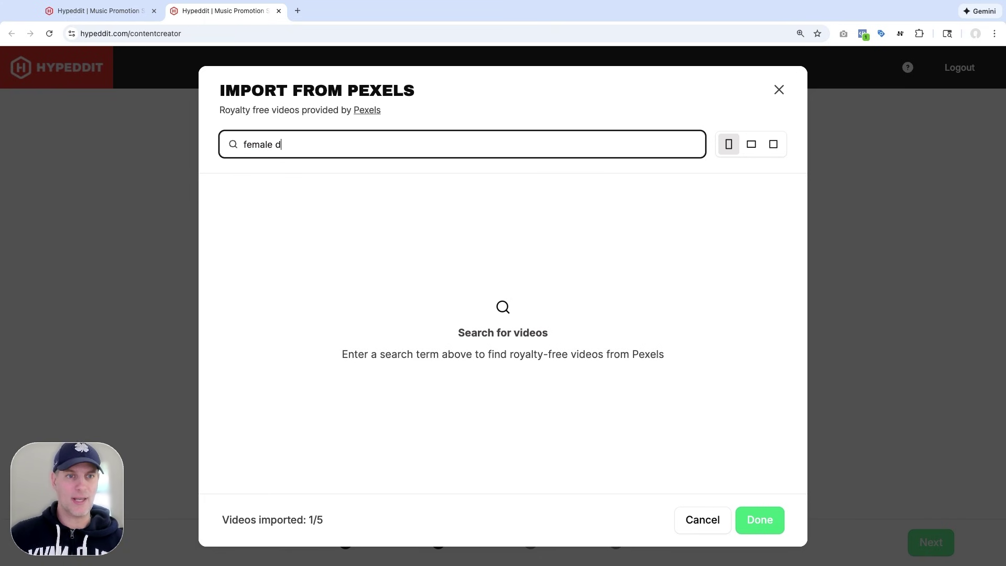
text(ancer)
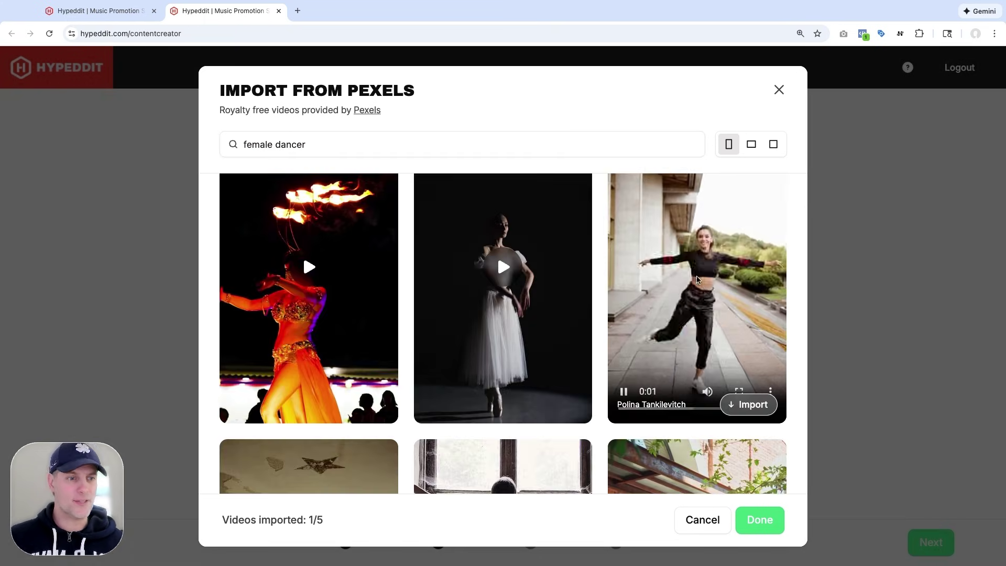
scroll(700, 280, down, 5)
scroll(699, 279, down, 10)
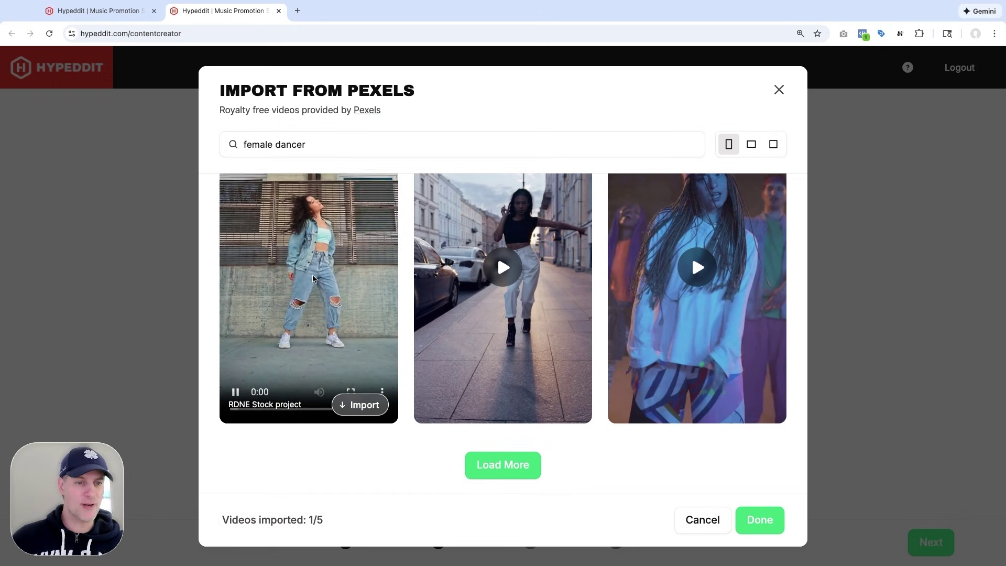
click(364, 401)
drag(305, 144, 233, 143)
text(bmx)
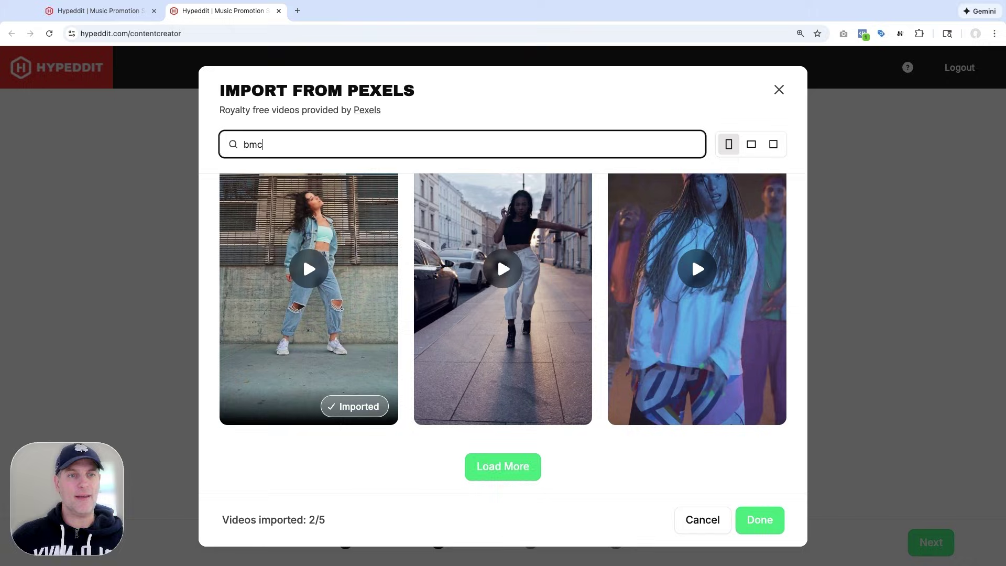
key(Return)
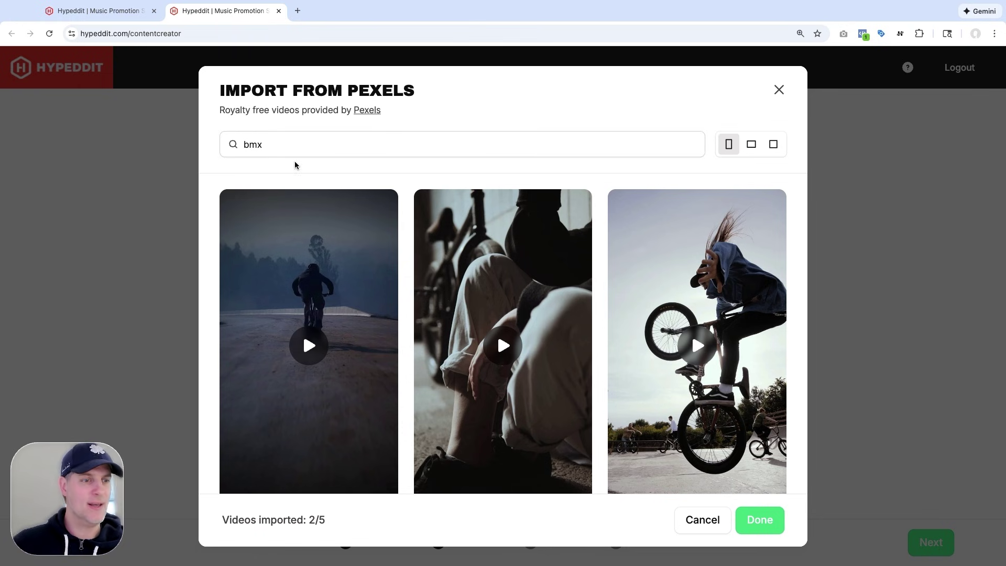
scroll(327, 347, down, 6)
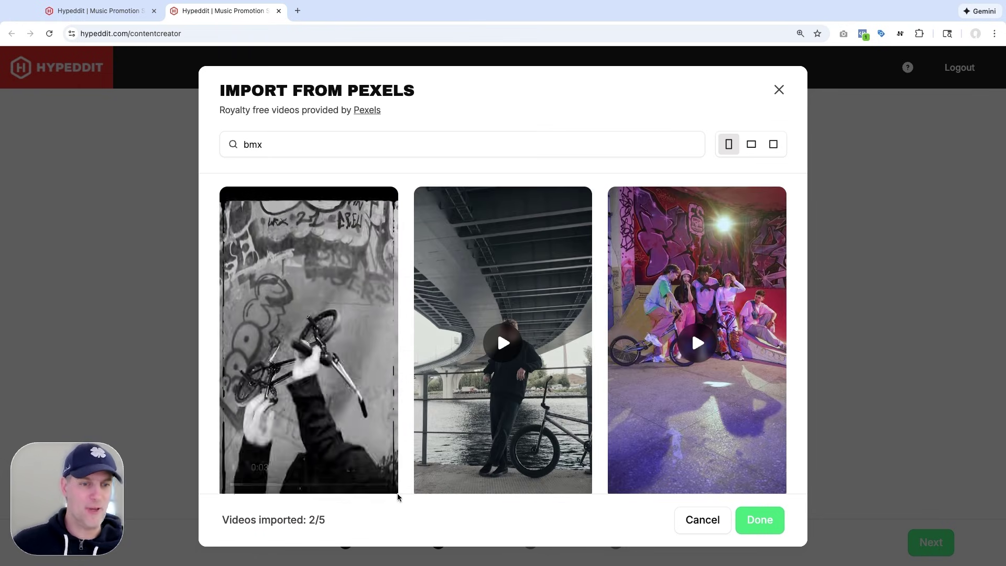
click(359, 481)
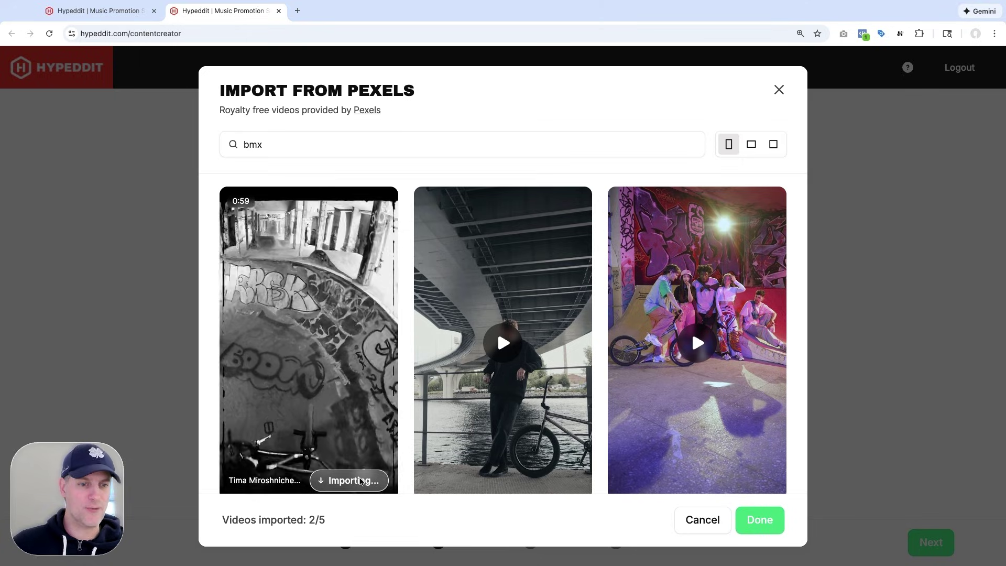
Step: Import the first Pexels 'dj' clip, finish importing, and advance to the Text step
drag(280, 143, 232, 142)
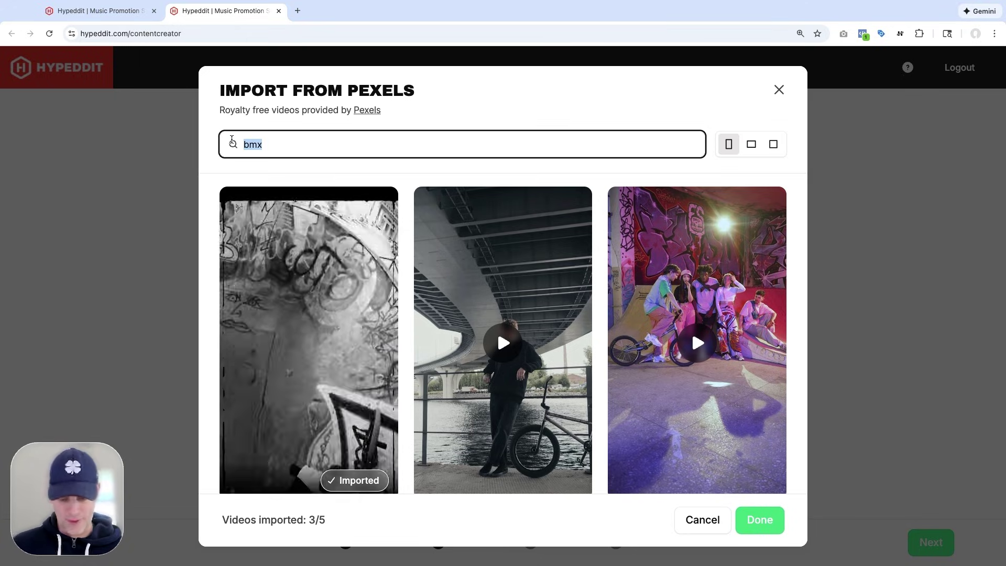
text(dj)
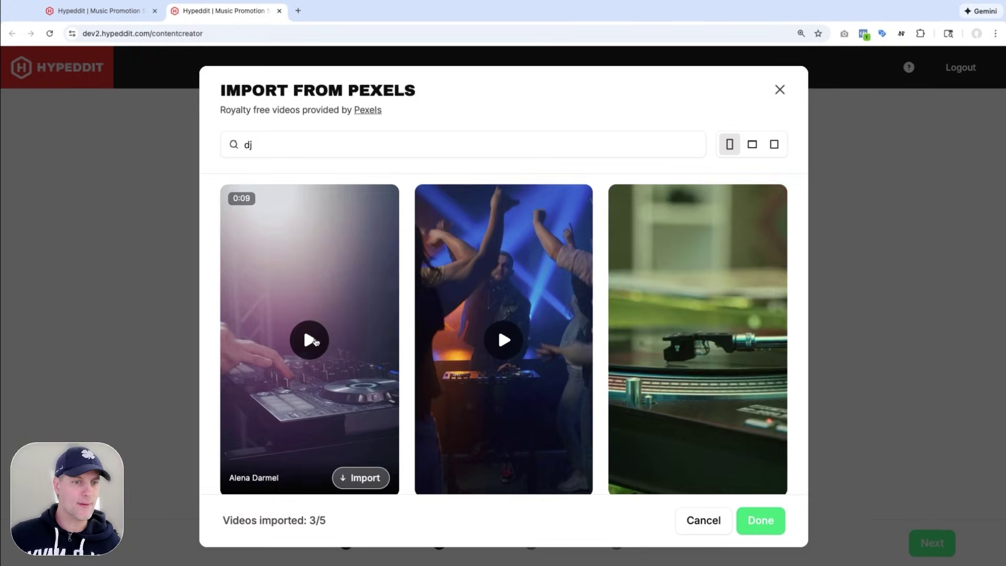
click(361, 477)
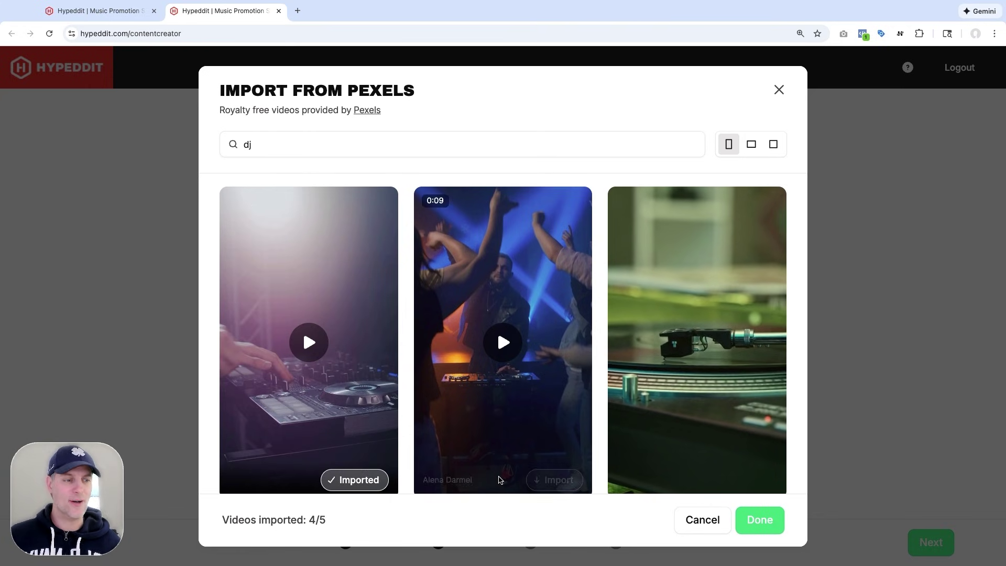
click(761, 521)
scroll(844, 449, down, 5)
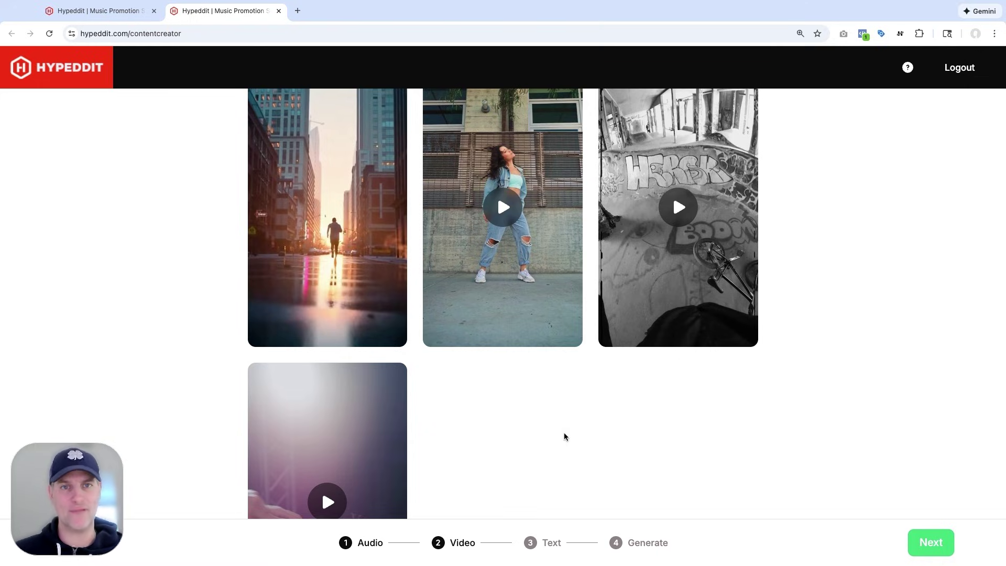
click(938, 545)
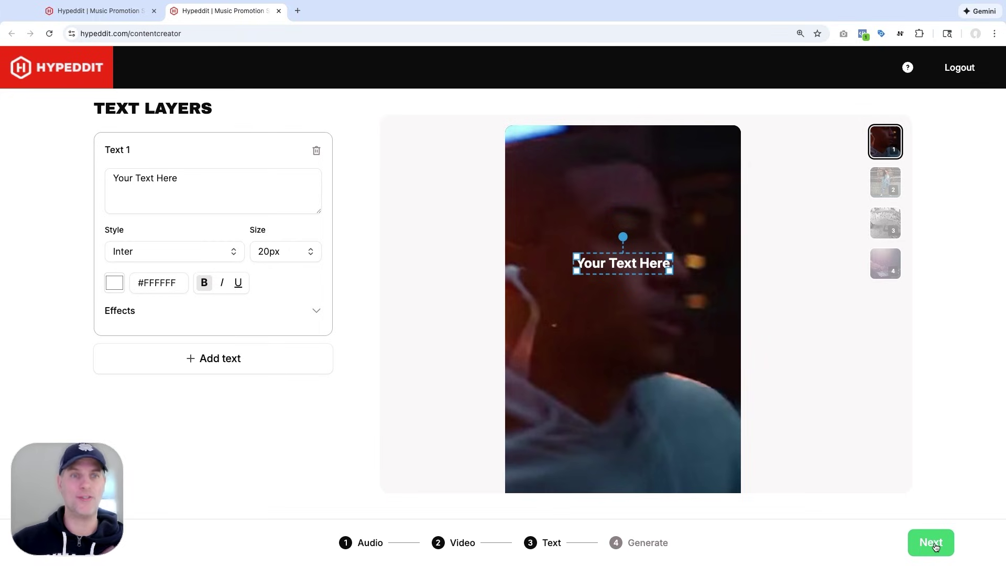
Step: Caption the first layer 'New Music For Deep House Fans' in black on a white 14px-rounded box
triple_click(210, 171)
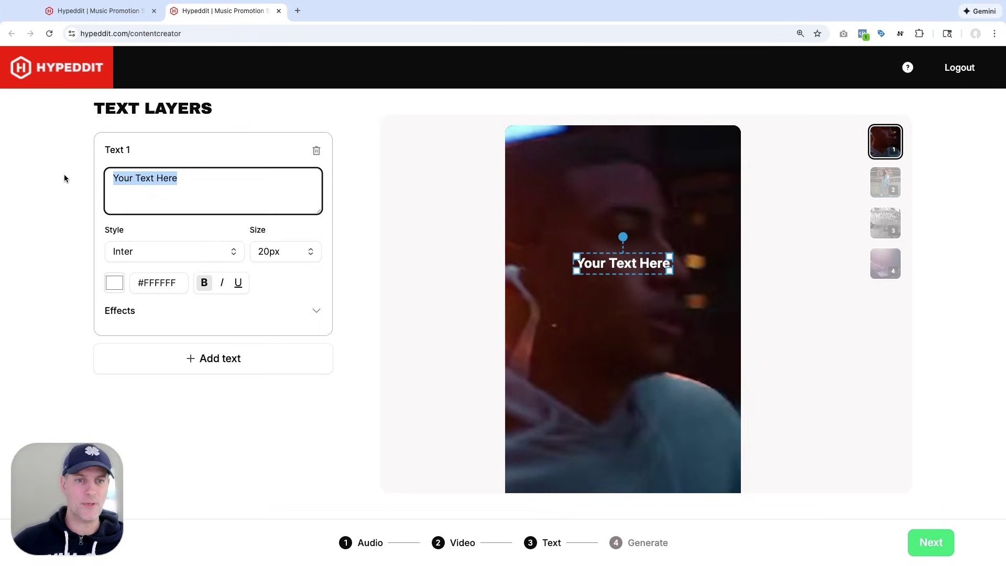
text(New Music )
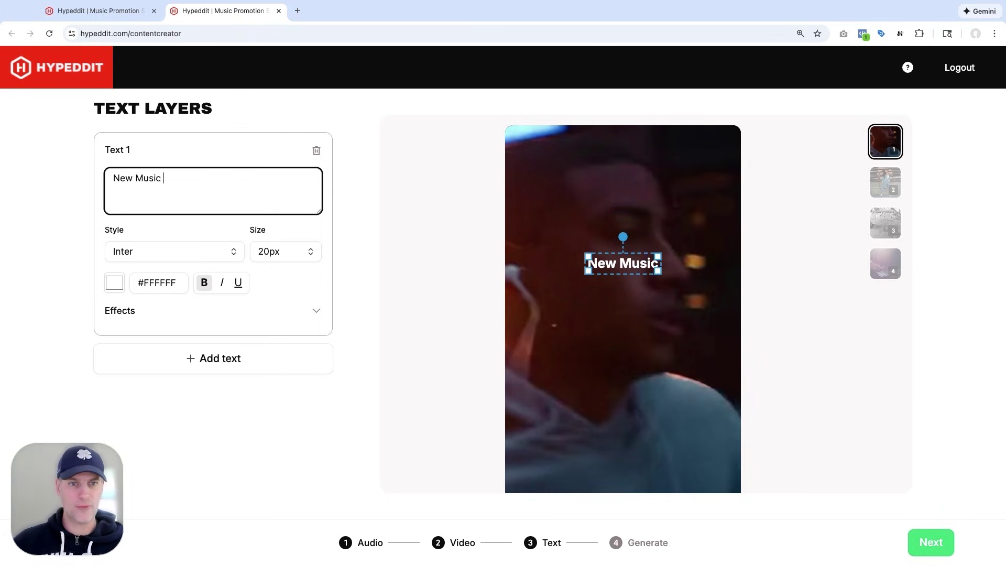
text(For Deep House Fans)
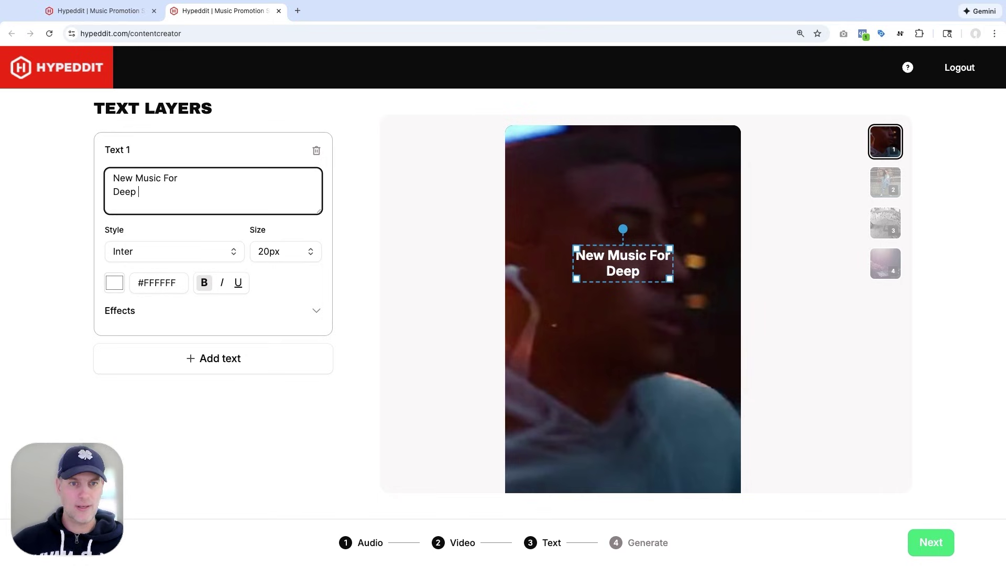
click(114, 282)
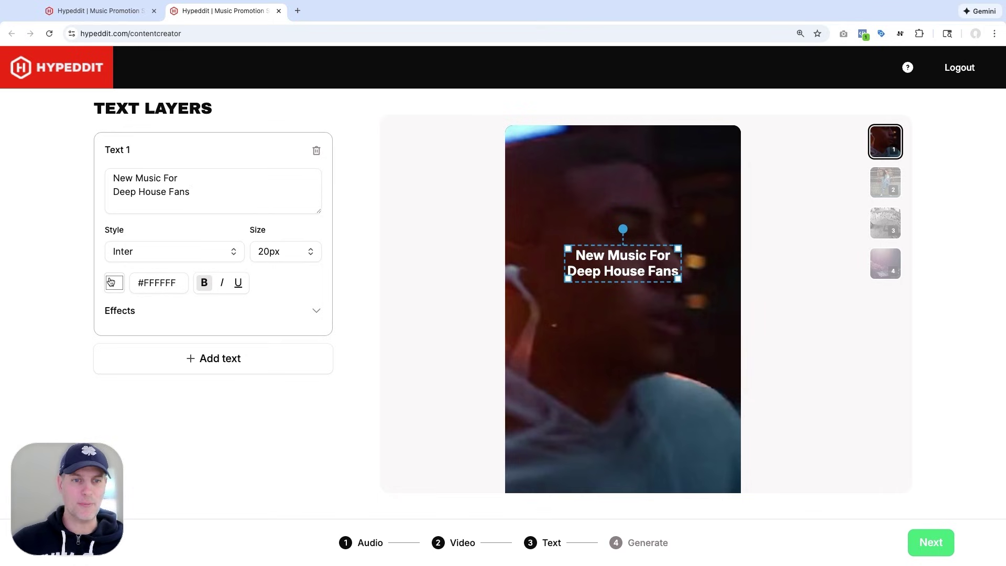
click(316, 310)
click(310, 339)
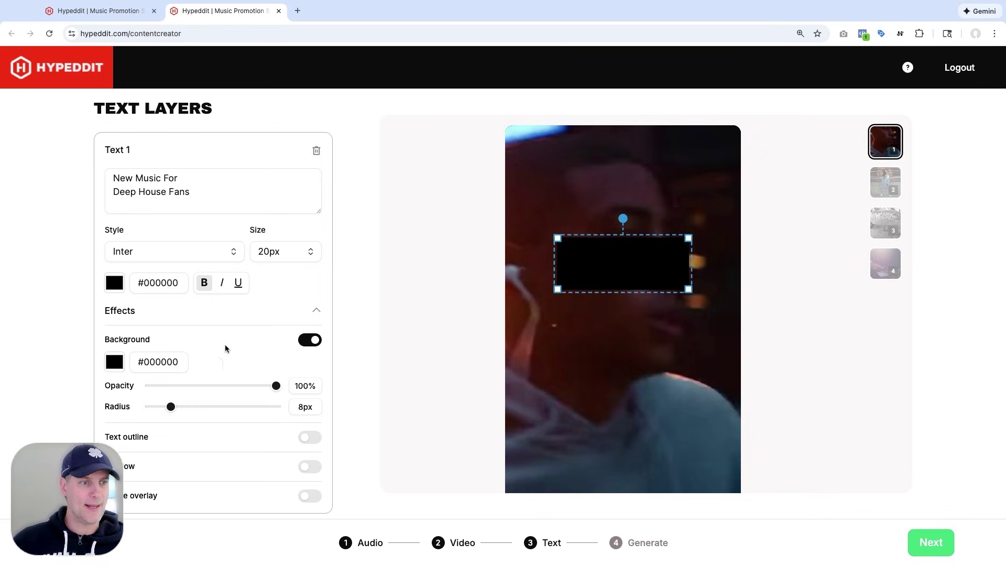
click(115, 362)
mouse_move(172, 407)
mouse_down()
mouse_move(197, 407)
mouse_move(186, 407)
mouse_up()
drag(680, 259, 653, 221)
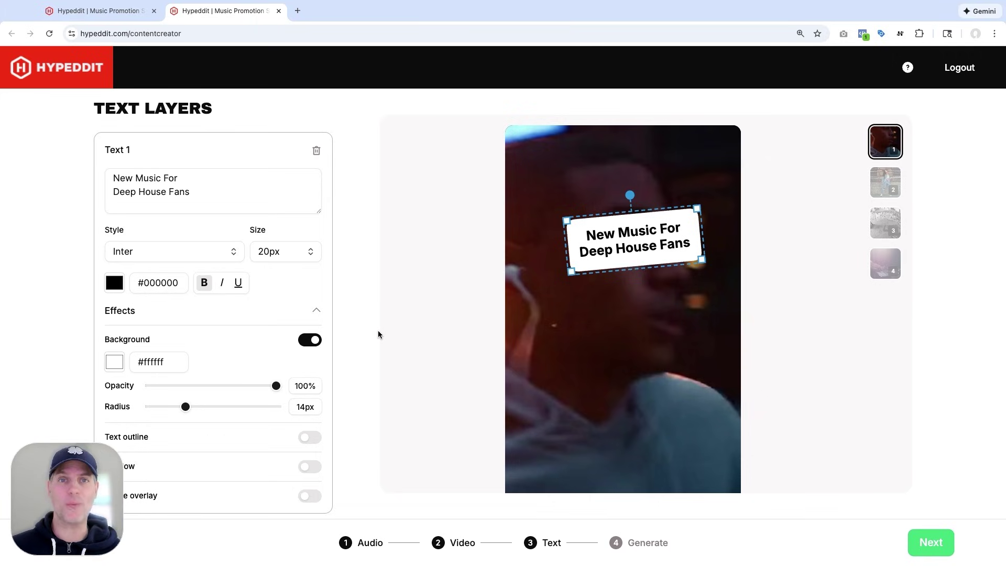
Step: Add a second text layer reading 'Listen Now On Spotify'
scroll(325, 367, down, 2)
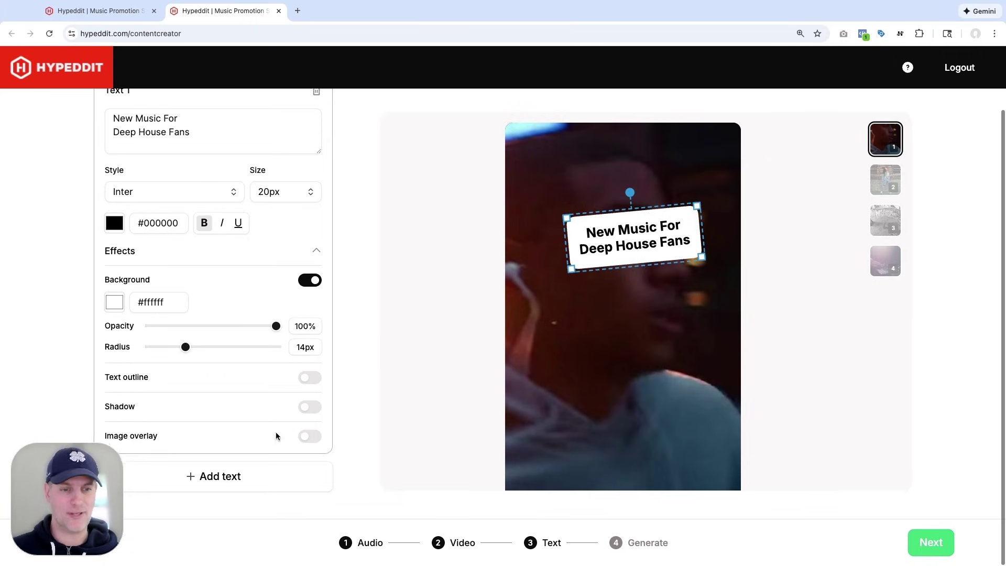
click(266, 485)
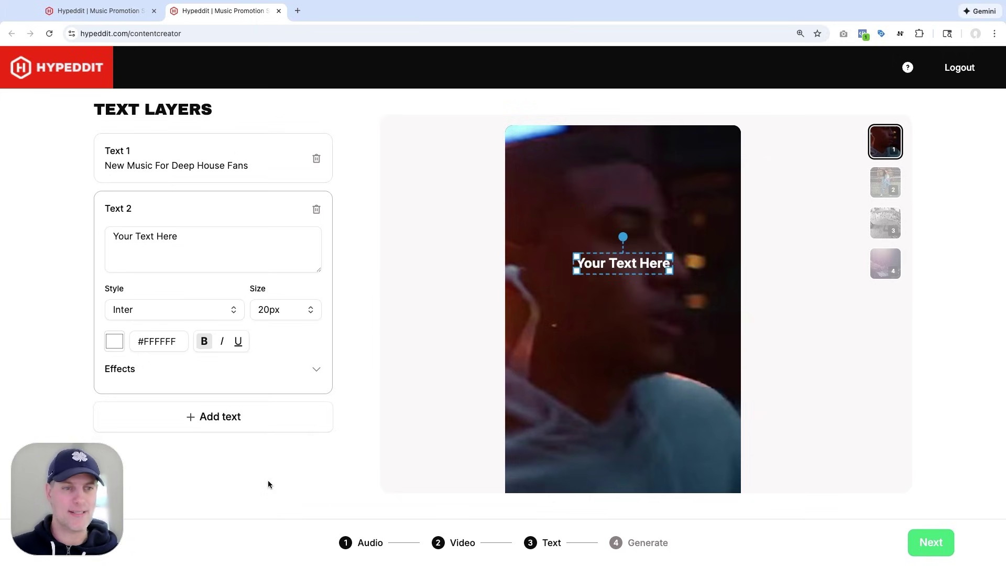
drag(219, 271, 111, 227)
text(A)
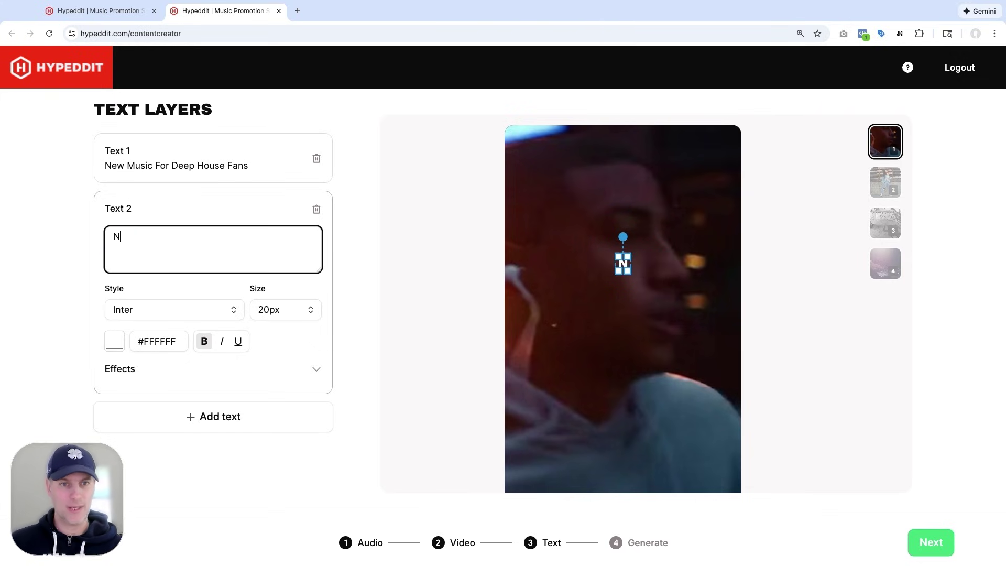
key(BackSpace)
text(Listen Now )
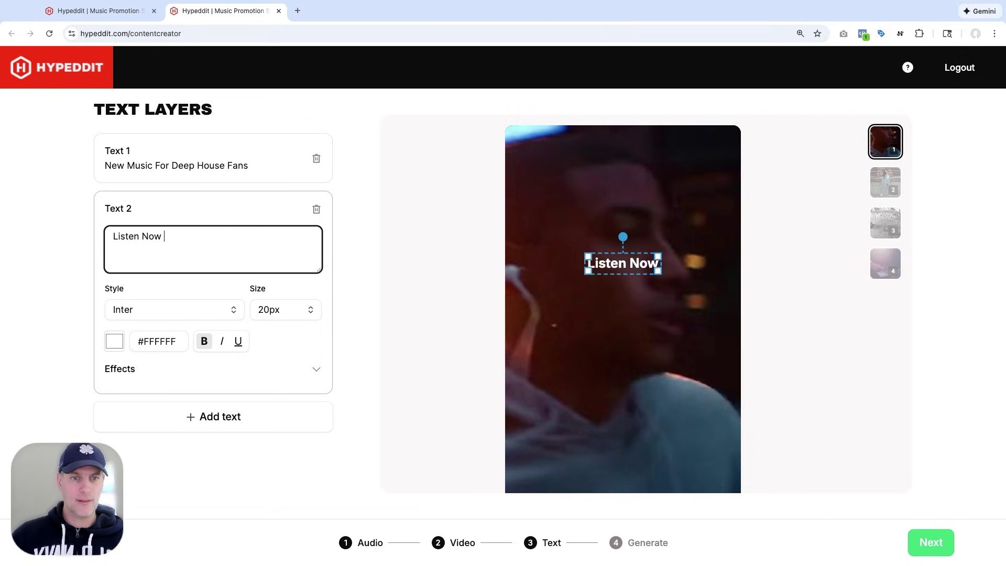
text(On Spotify)
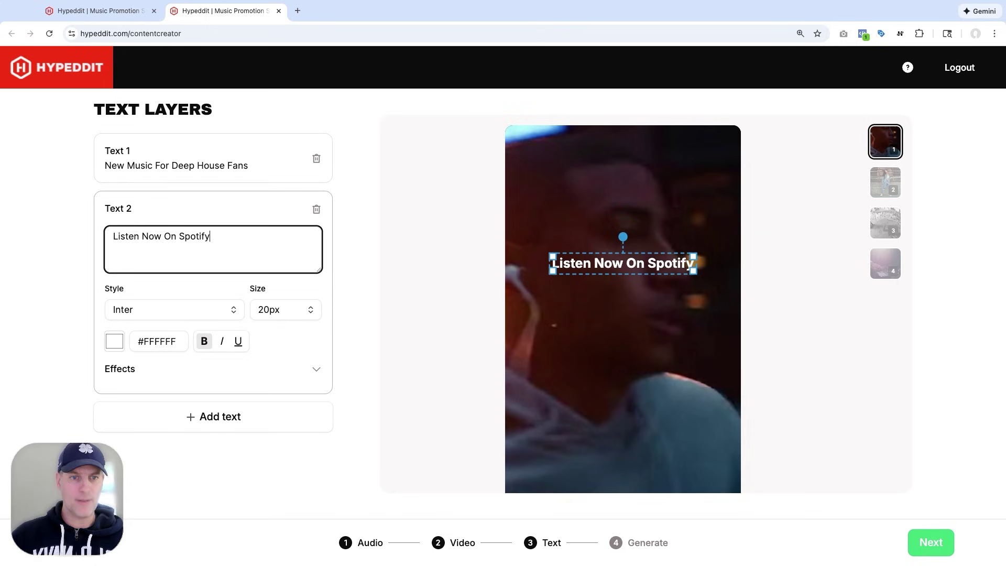
Step: Attach the cover art image to the second text, place the text above it, and add a third layer
click(316, 369)
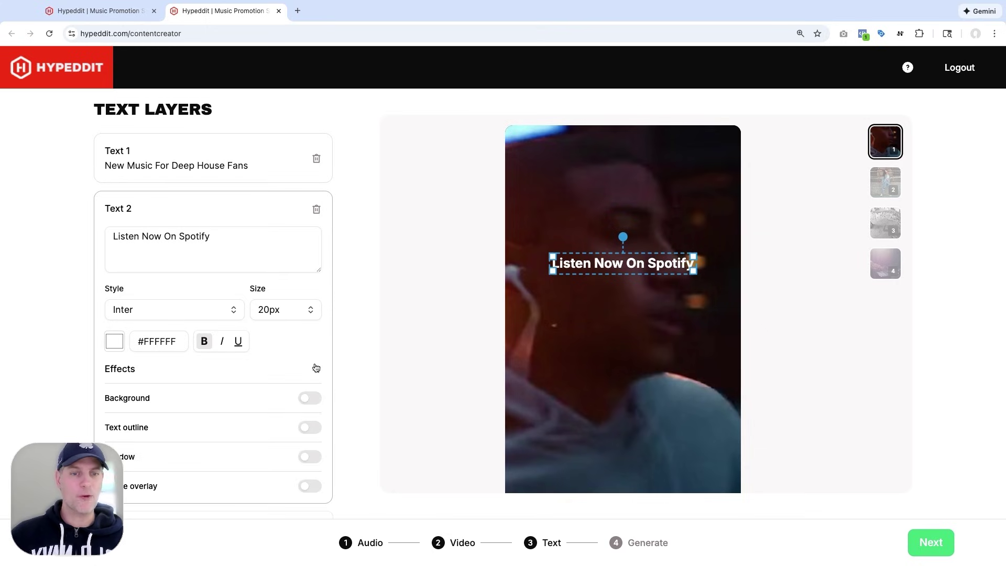
scroll(315, 419, down, 2)
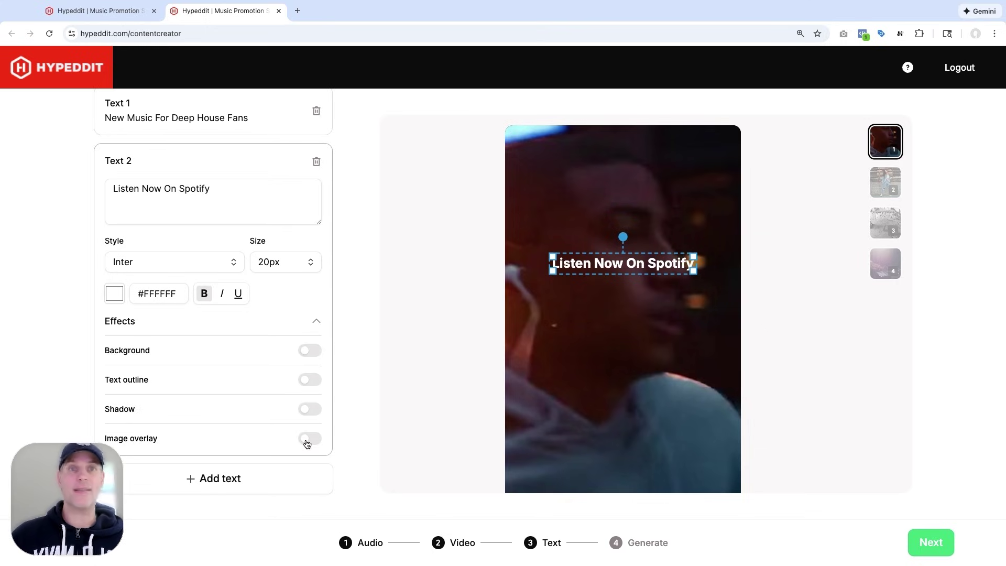
click(309, 438)
scroll(235, 461, down, 1)
drag(209, 469, 236, 469)
drag(624, 266, 620, 233)
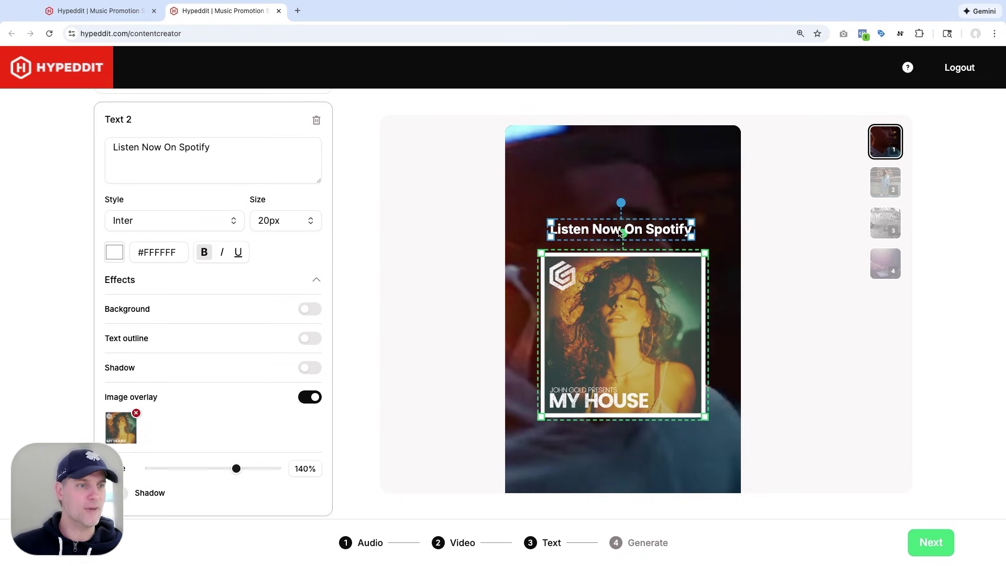
scroll(276, 331, down, 2)
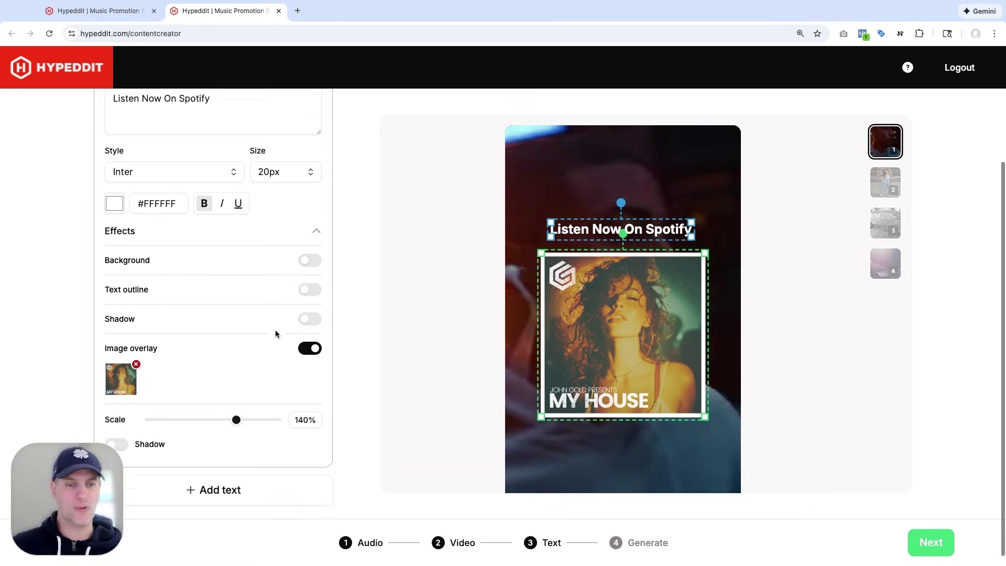
click(254, 479)
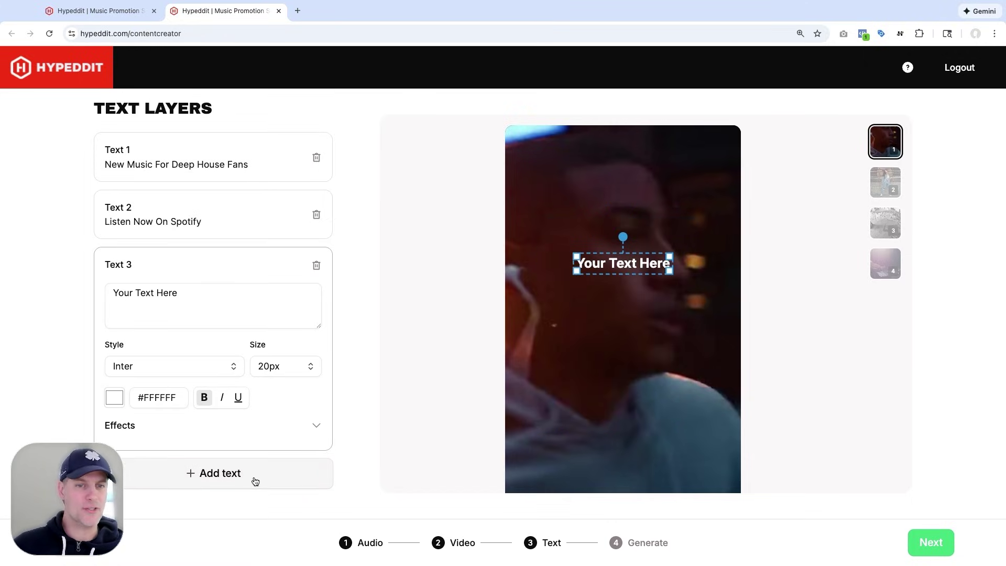
Step: Write the third caption 'OMG! Found this song and / can't stop listening' with a repeat emoji
triple_click(106, 290)
text(OMG)
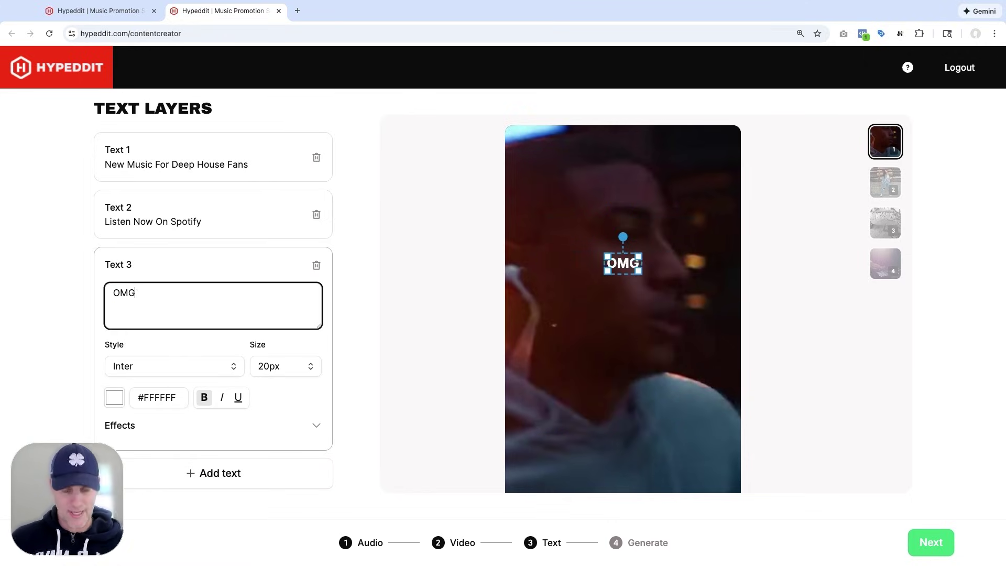
text(! Found)
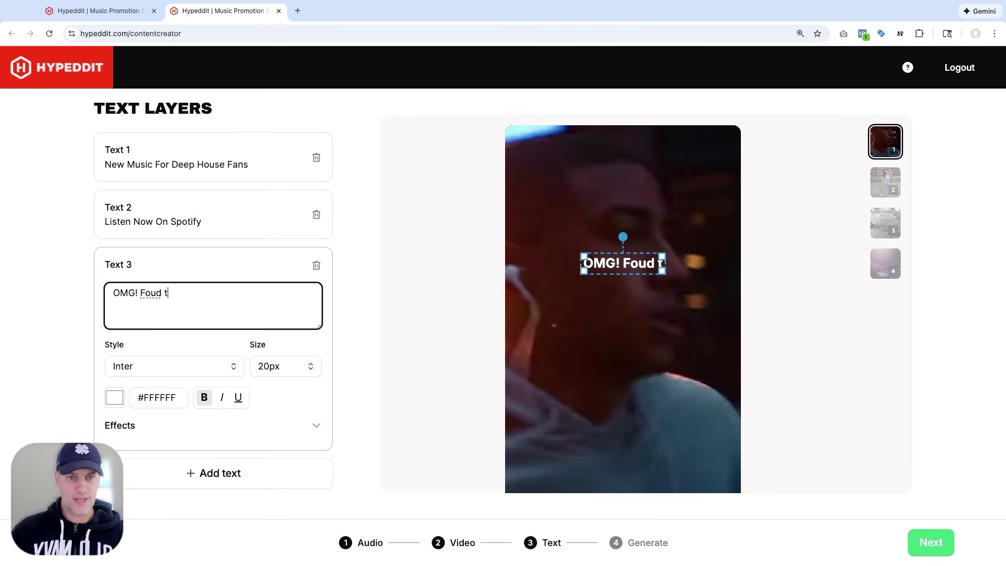
key(BackSpace)
text(nd this song and)
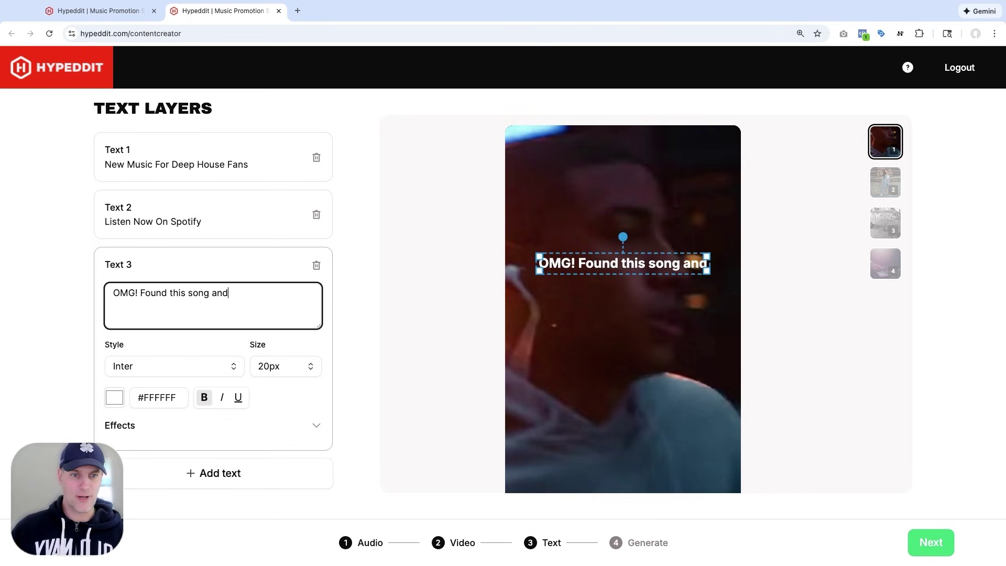
key(Return)
text(can't sto)
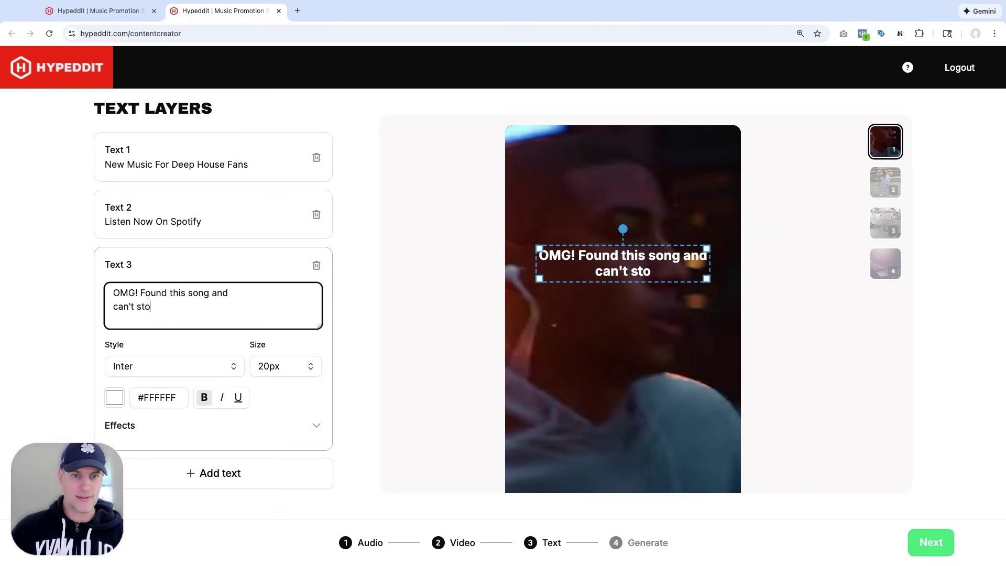
text(p listening)
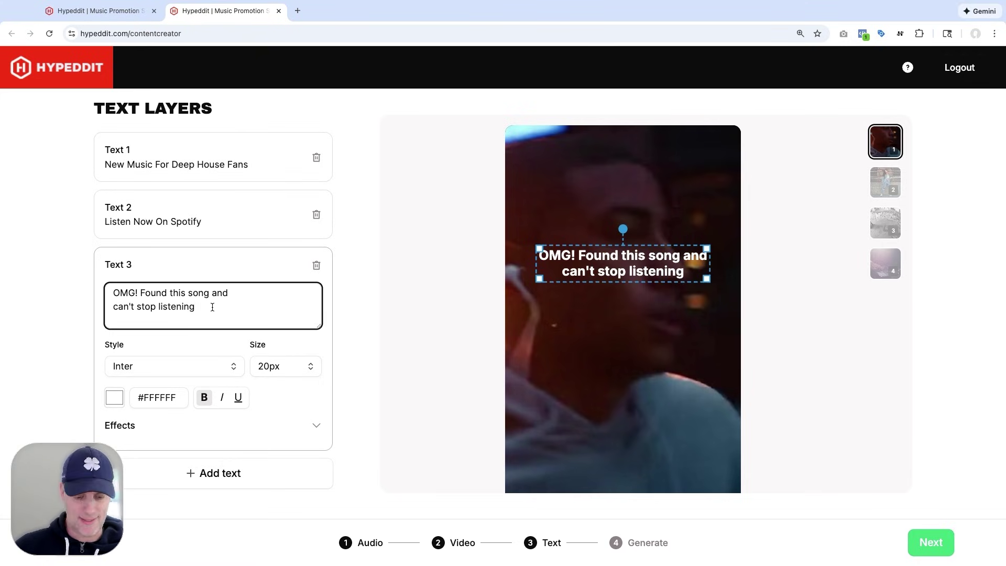
text(🔁)
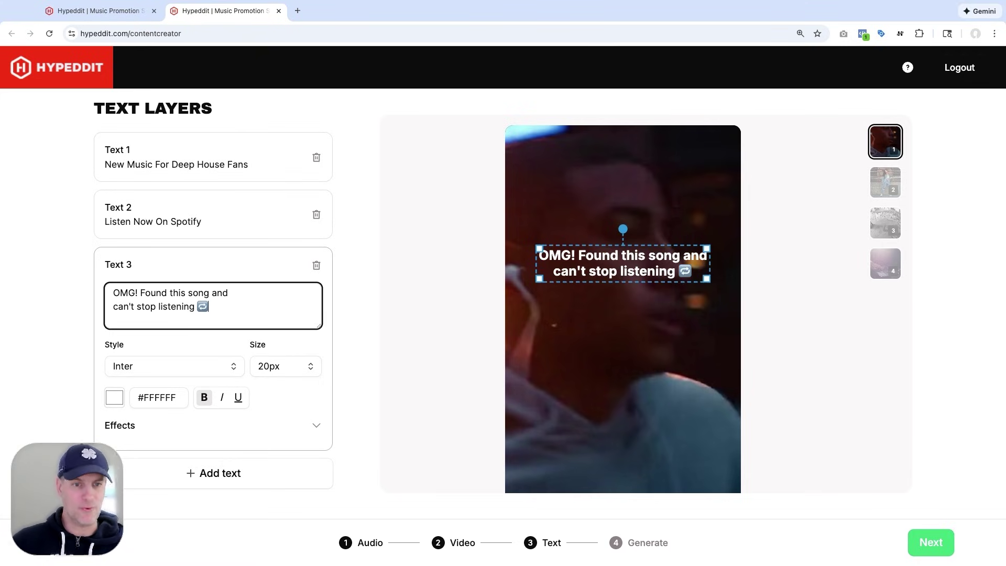
Step: Give the third caption a 13px-rounded background box and Poppins font, then move it lower and tilt it
click(317, 427)
scroll(262, 380, down, 2)
click(309, 386)
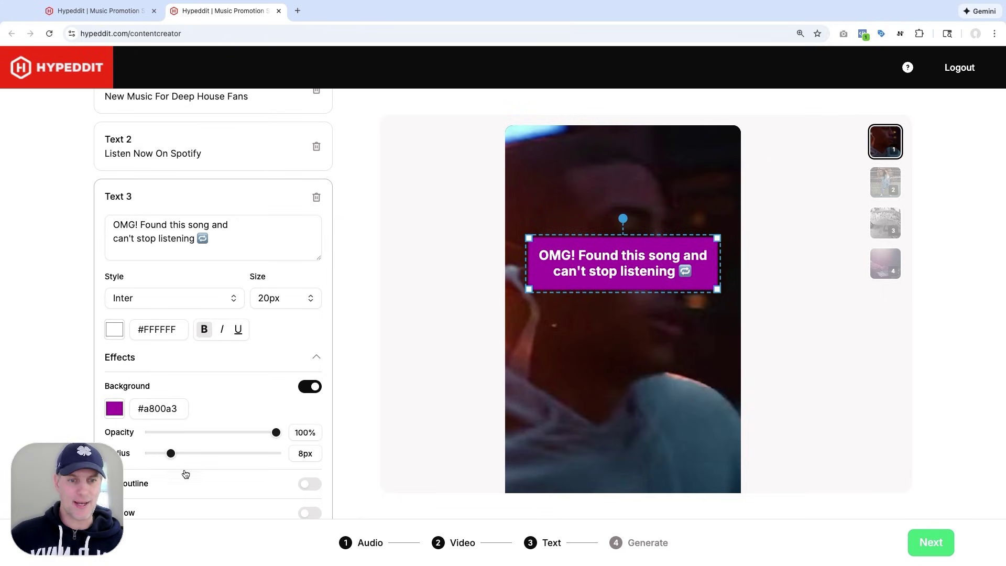
drag(186, 473, 189, 461)
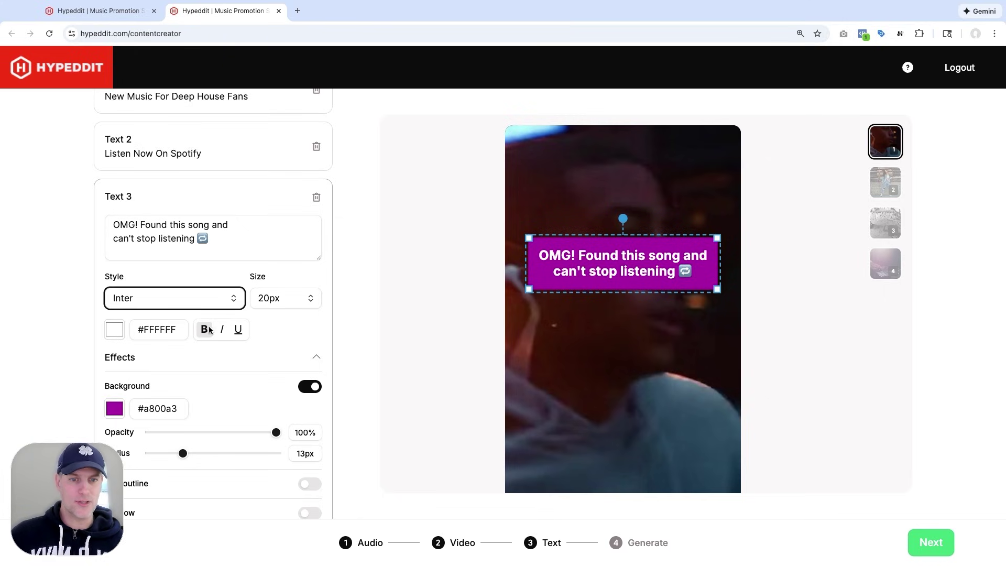
key(p)
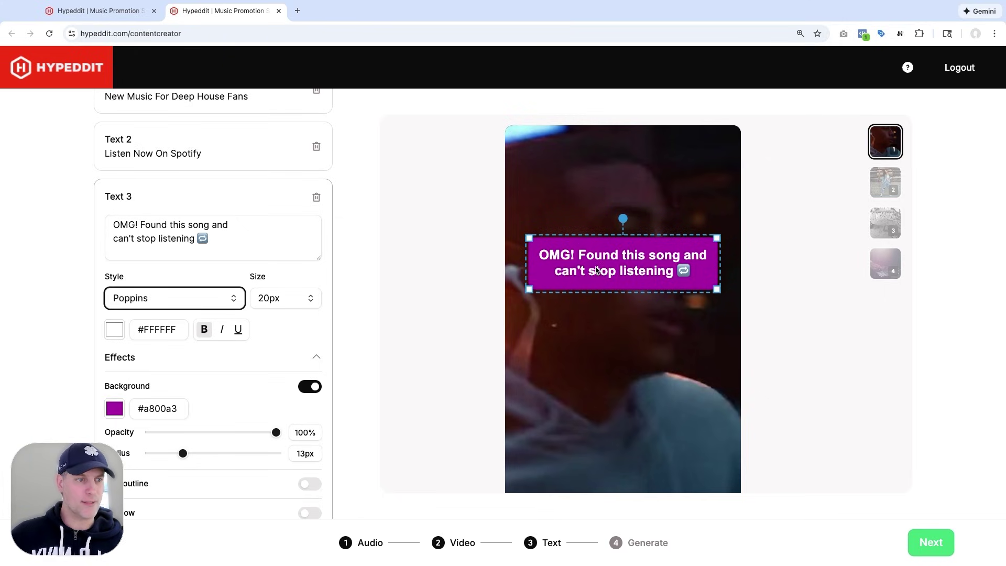
drag(596, 269, 604, 395)
drag(633, 343, 634, 343)
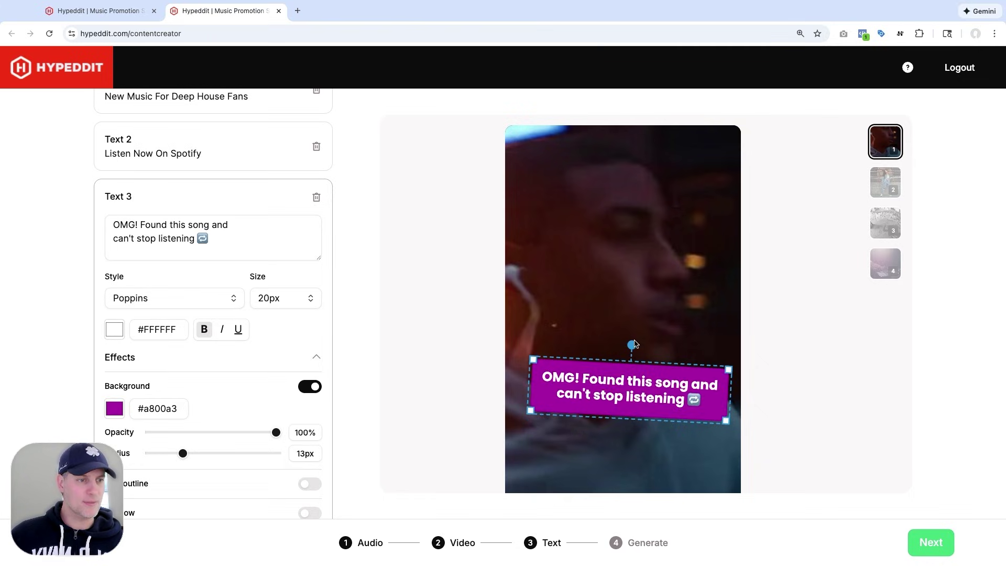
drag(628, 379, 625, 375)
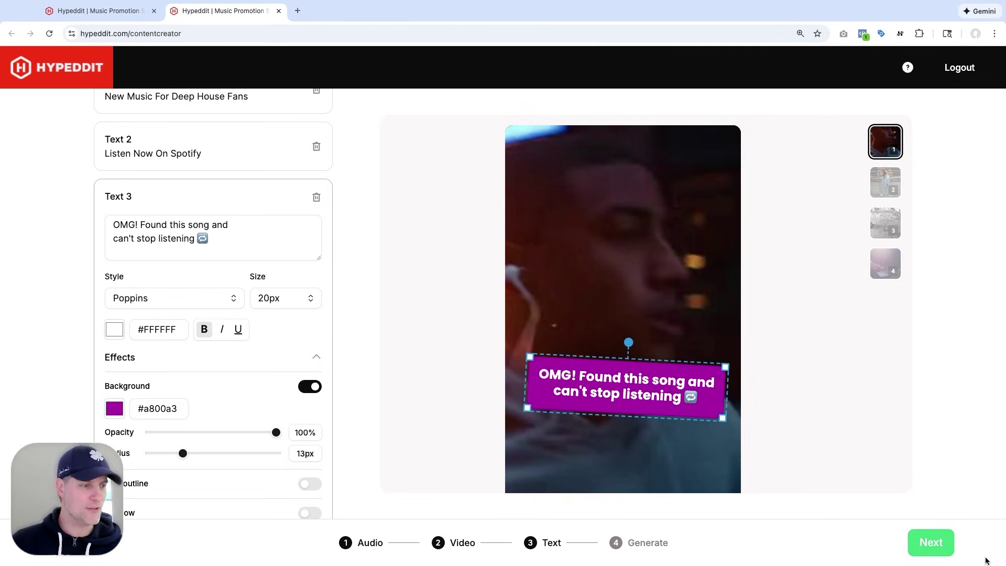
click(926, 549)
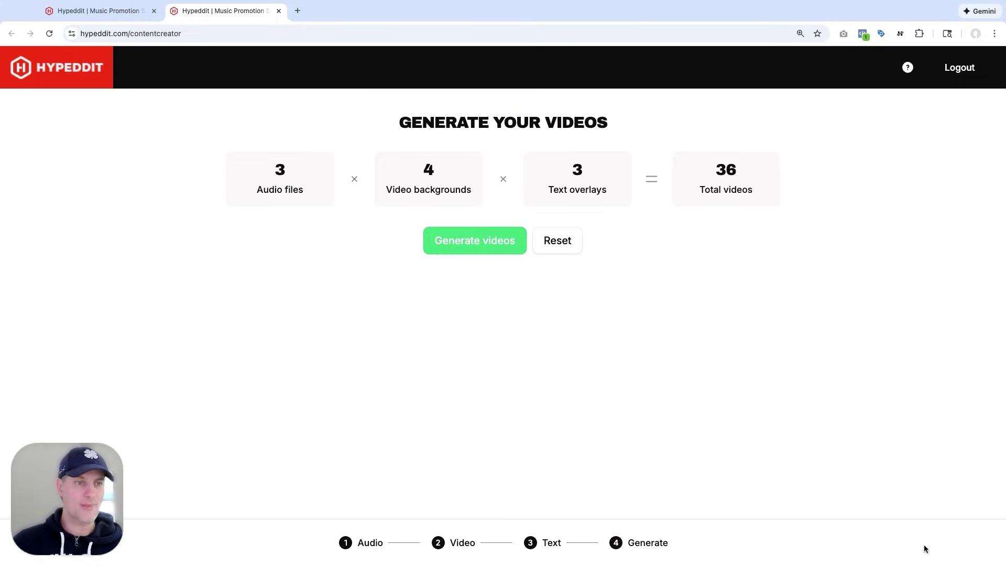
Step: Generate all 36 videos (3 audio × 4 backgrounds × 3 texts) and look over the results
click(492, 252)
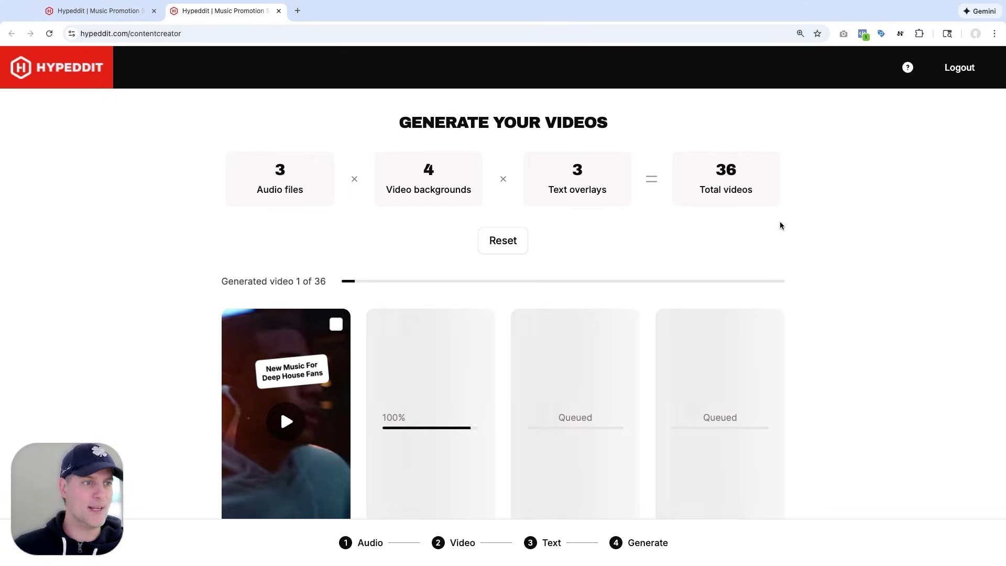
scroll(709, 312, down, 10)
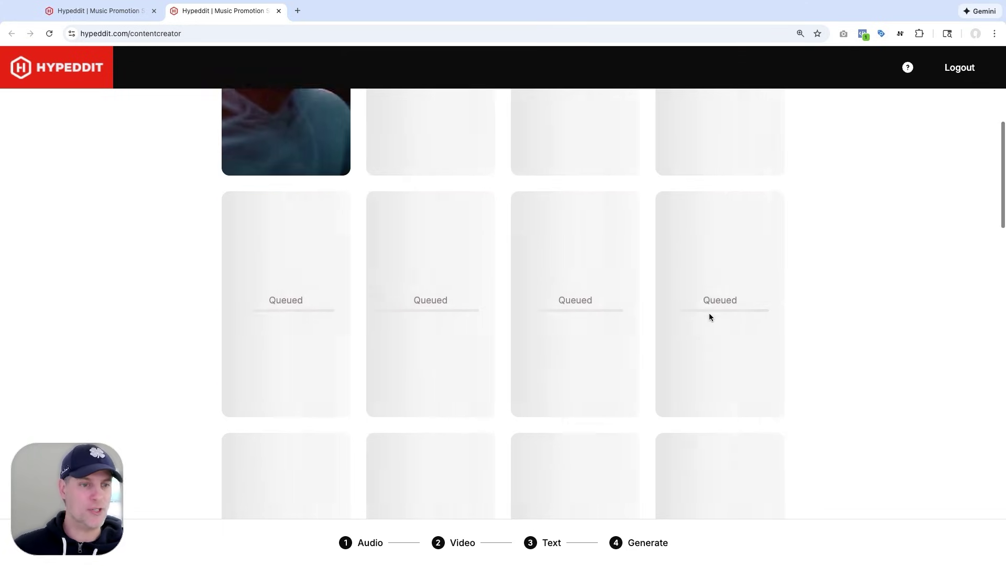
scroll(710, 316, down, 8)
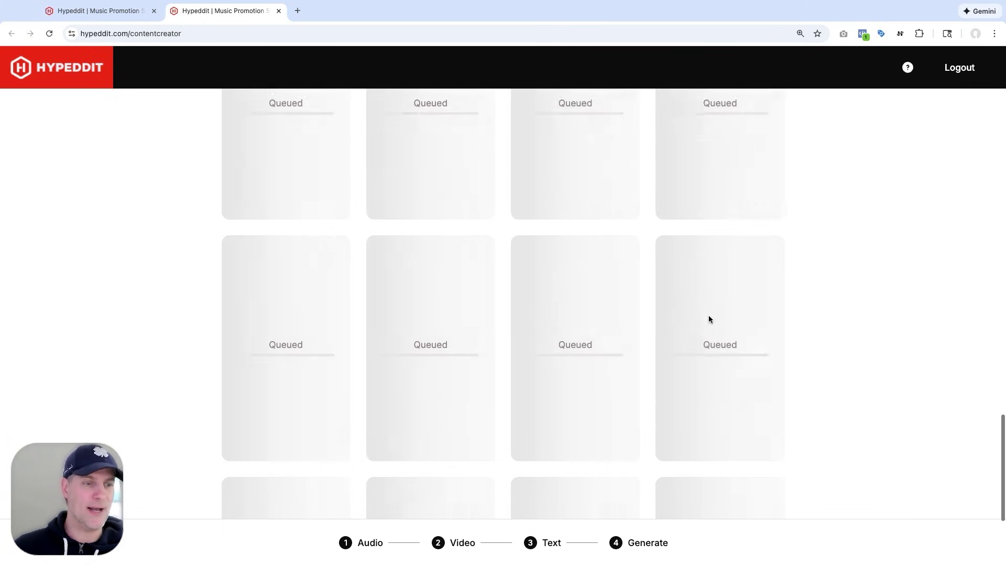
scroll(709, 317, up, 15)
scroll(708, 319, up, 8)
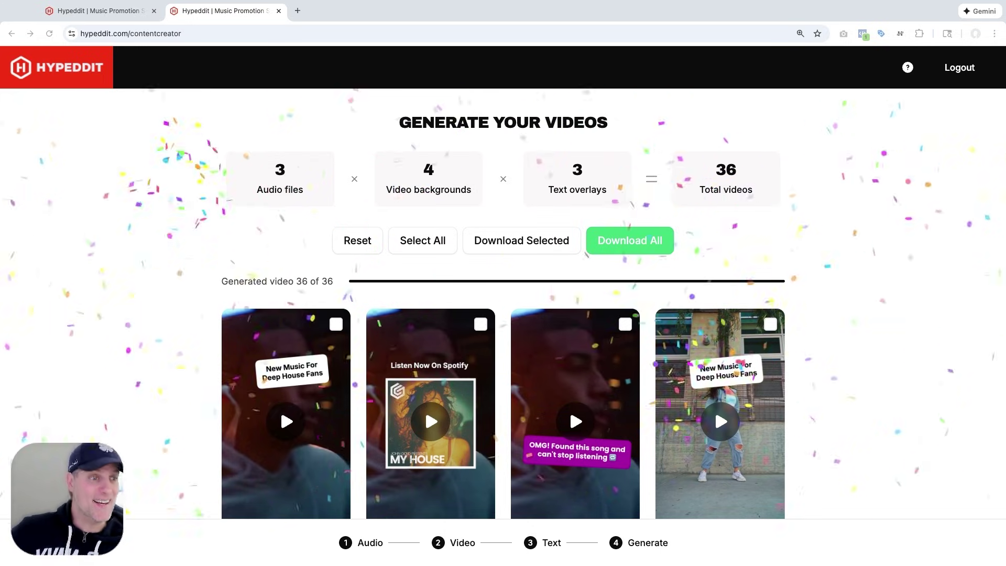
Step: Tick the first two video cards in the grid and download those 2 selected videos
scroll(849, 313, down, 12)
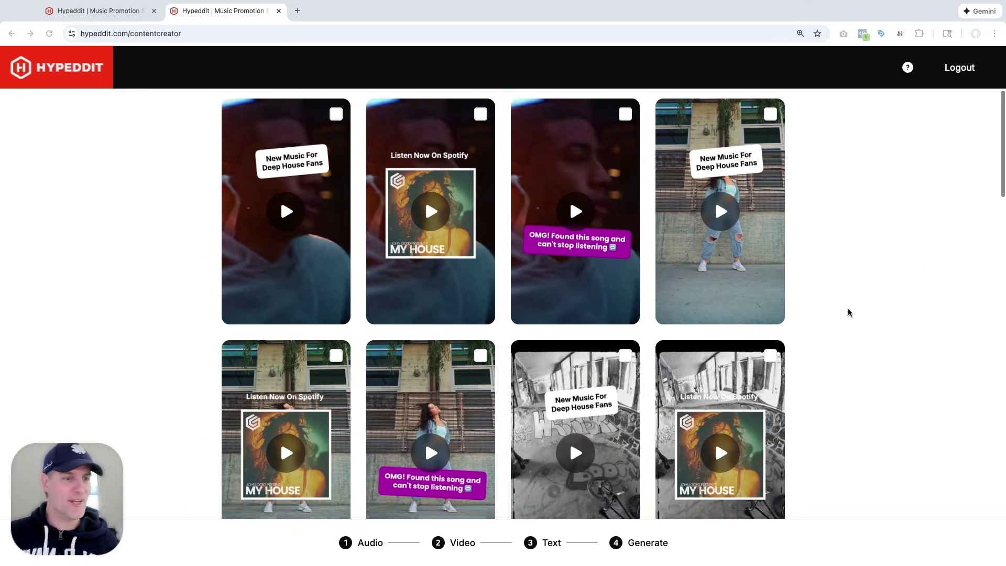
scroll(849, 314, down, 20)
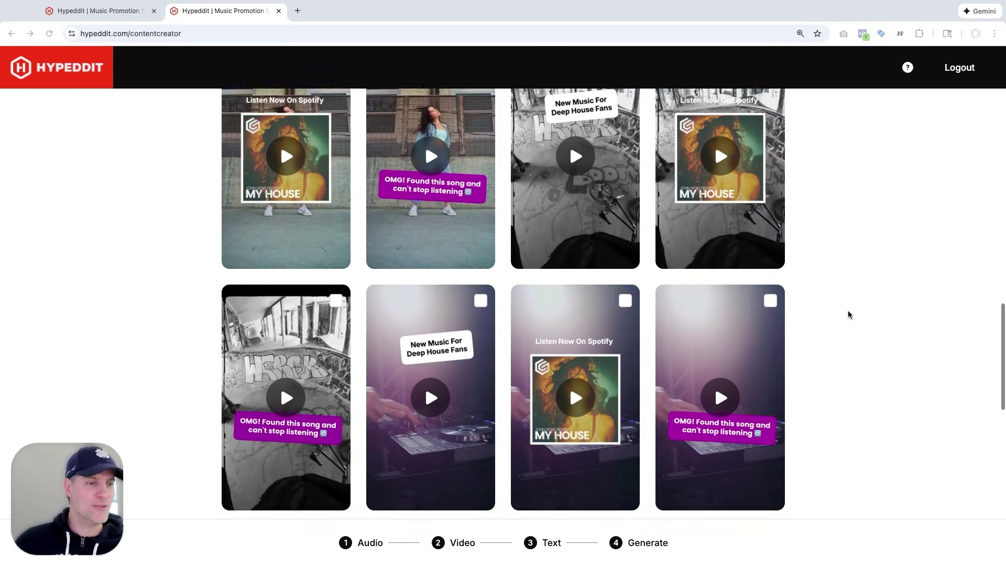
scroll(846, 314, down, 1)
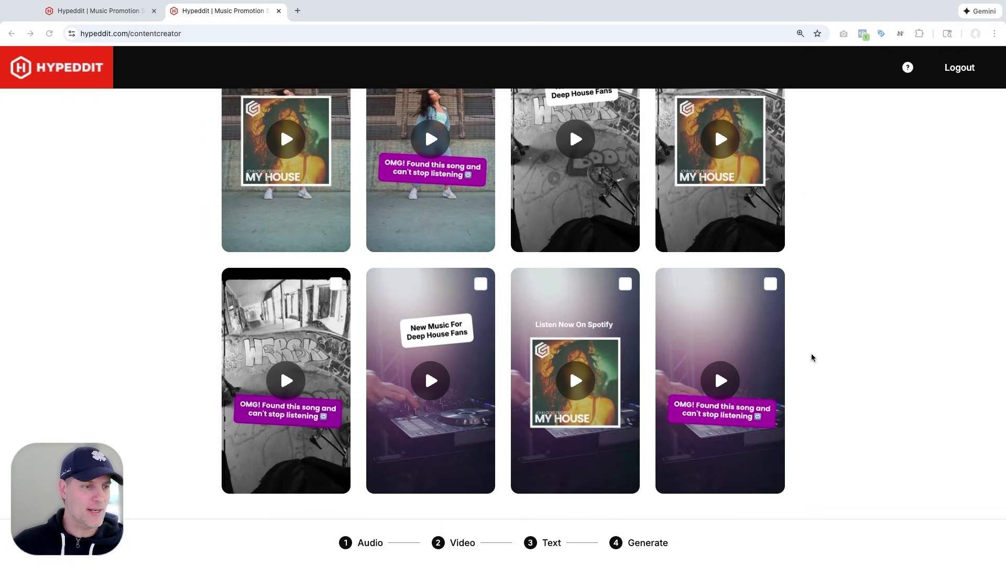
scroll(644, 358, up, 3)
scroll(638, 353, up, 5)
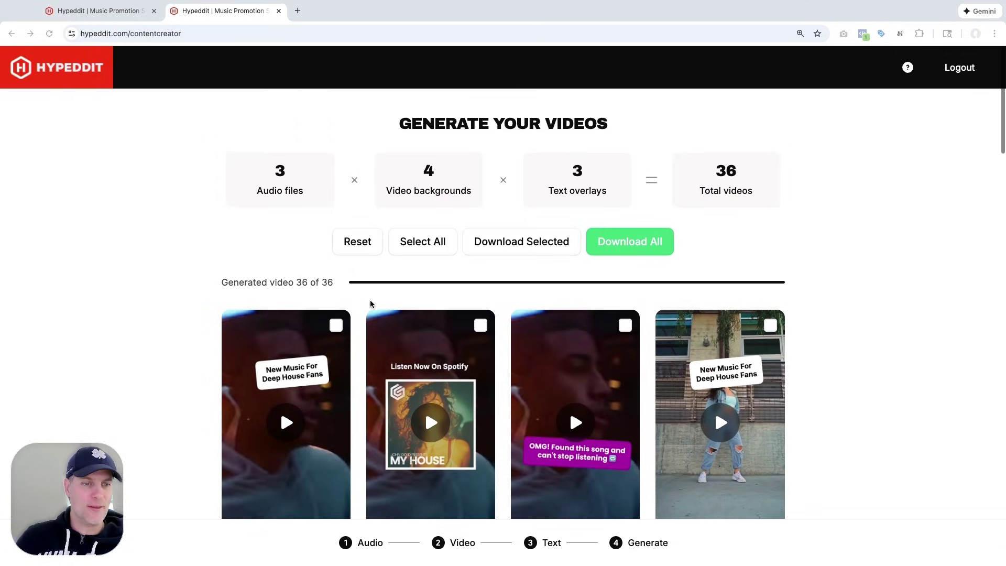
click(480, 324)
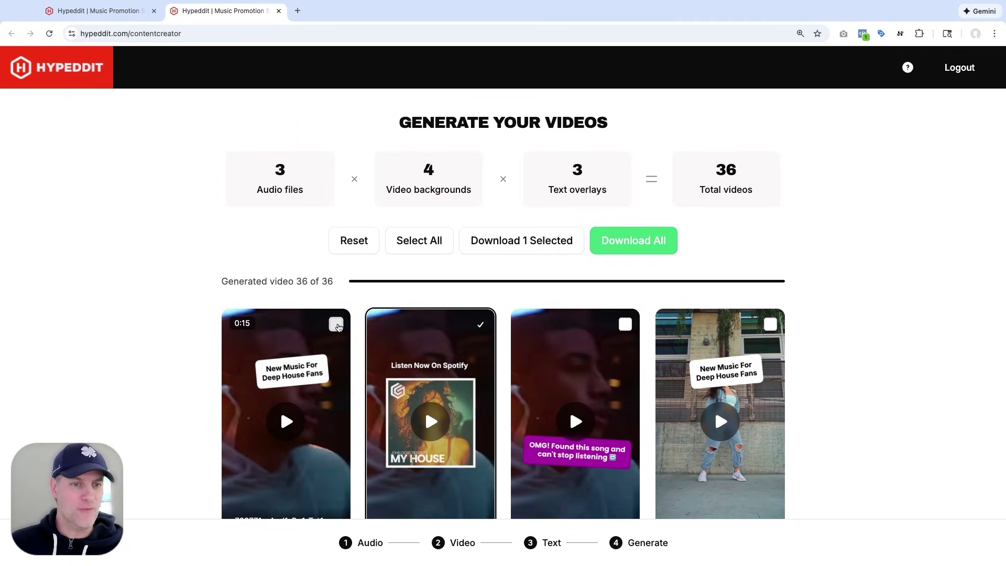
click(336, 325)
click(522, 242)
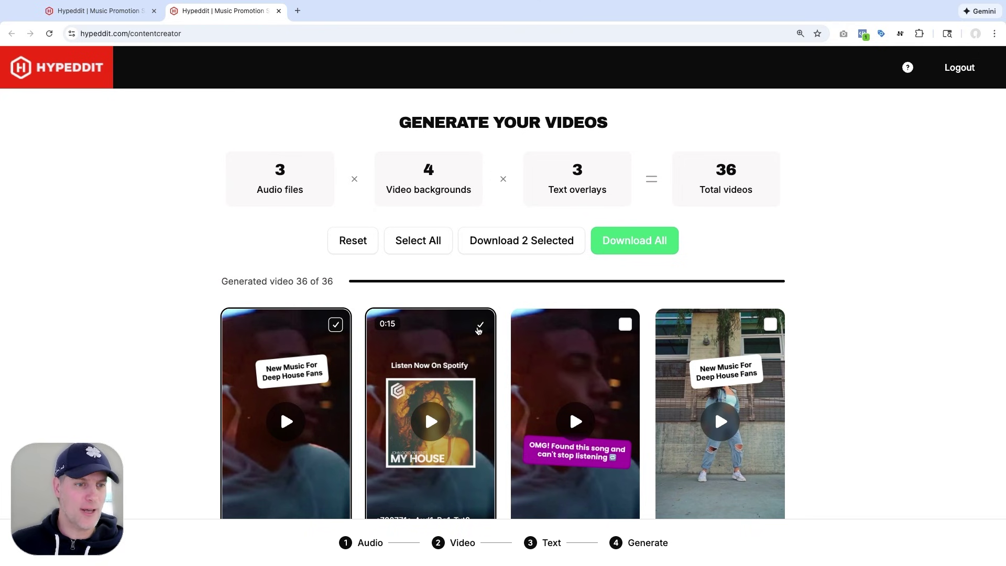
scroll(869, 322, down, 7)
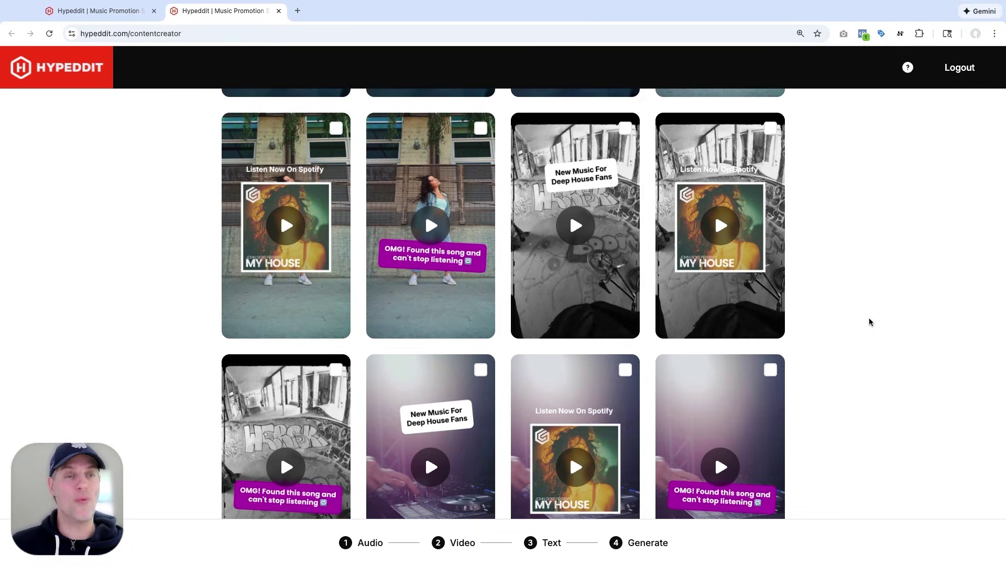
scroll(869, 322, up, 8)
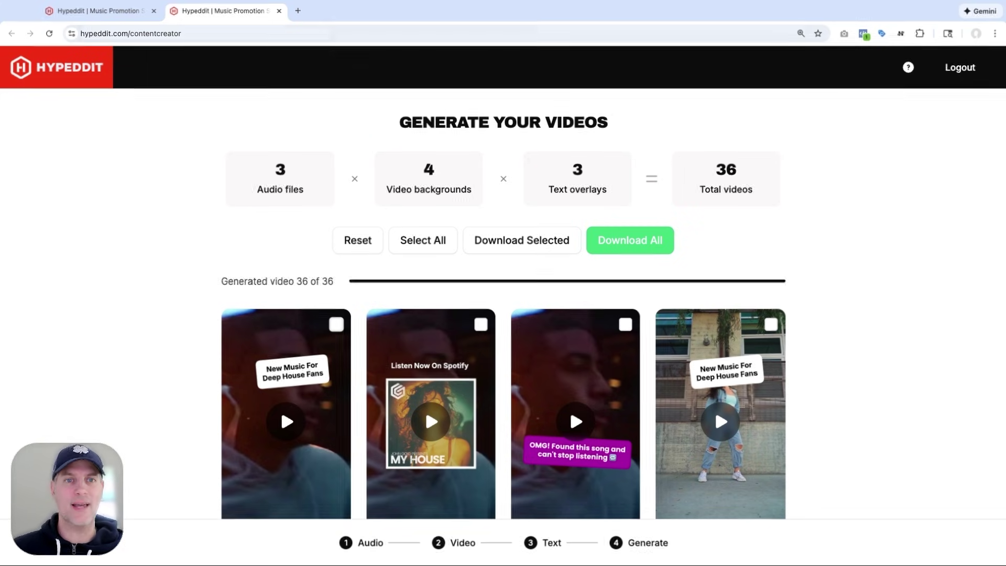
Step: Open Bonus Tools from the campaign tab, discarding the unsaved campaign, then return to the videos tab
click(141, 11)
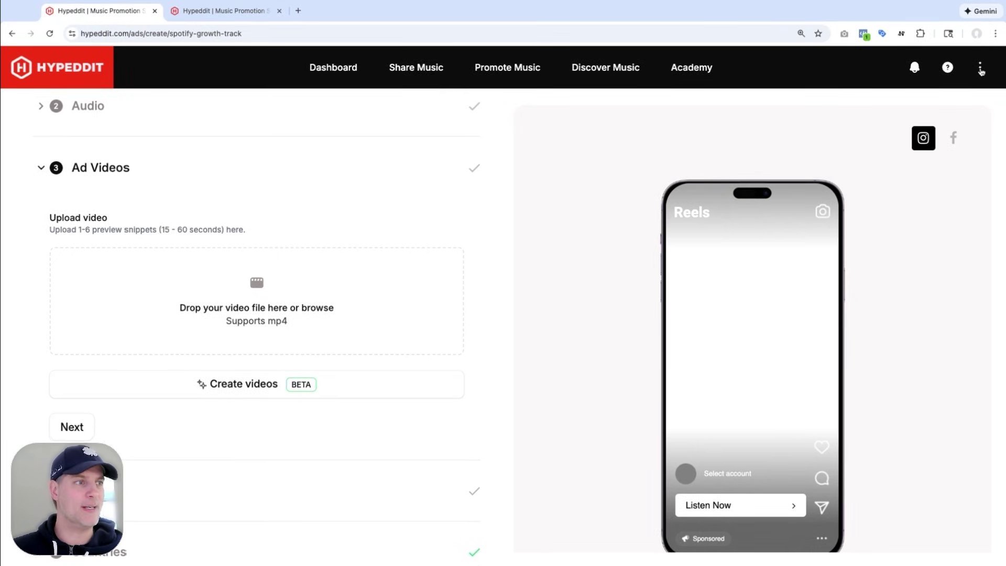
click(979, 68)
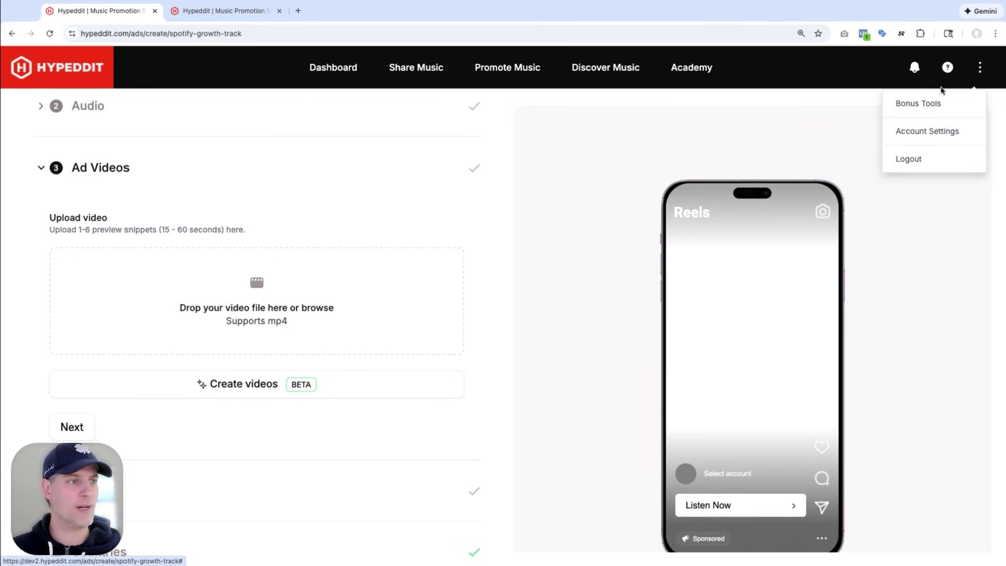
click(925, 103)
click(572, 356)
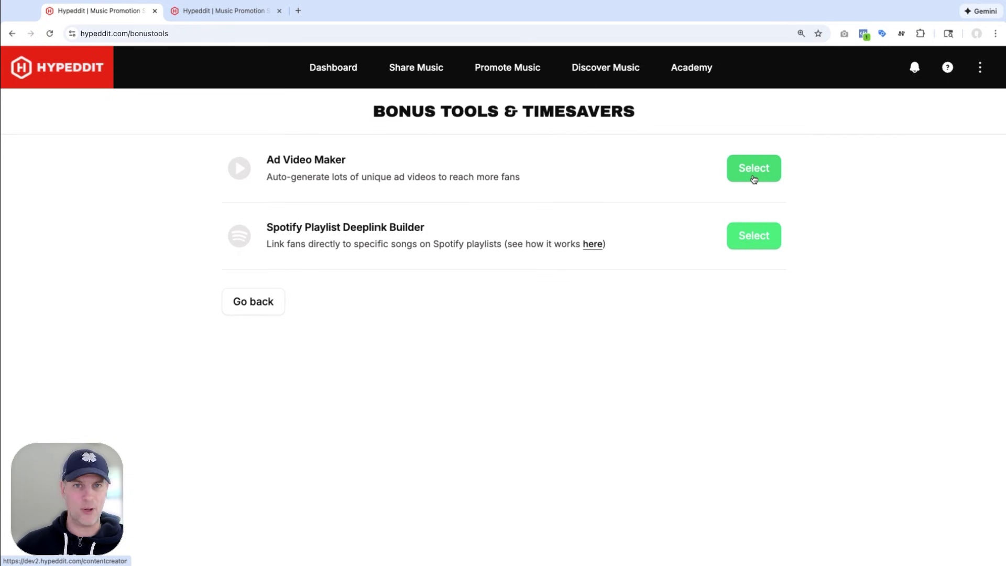
click(246, 13)
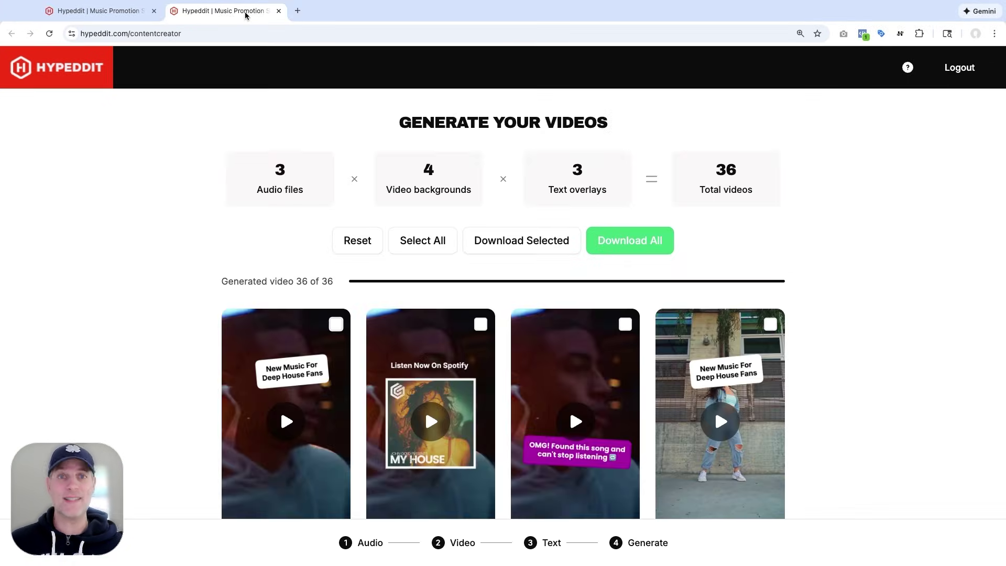